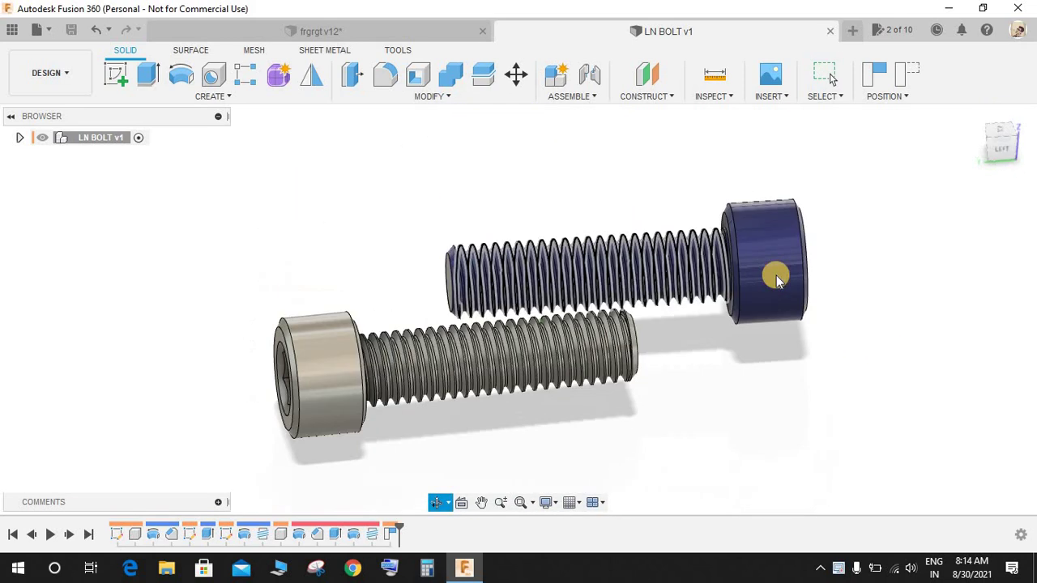
Step: Create a new design and start a sketch on the vertical plane facing the right view
{"action": "left_click", "coordinate": [845, 31]}
{"action": "left_click", "coordinate": [116, 75]}
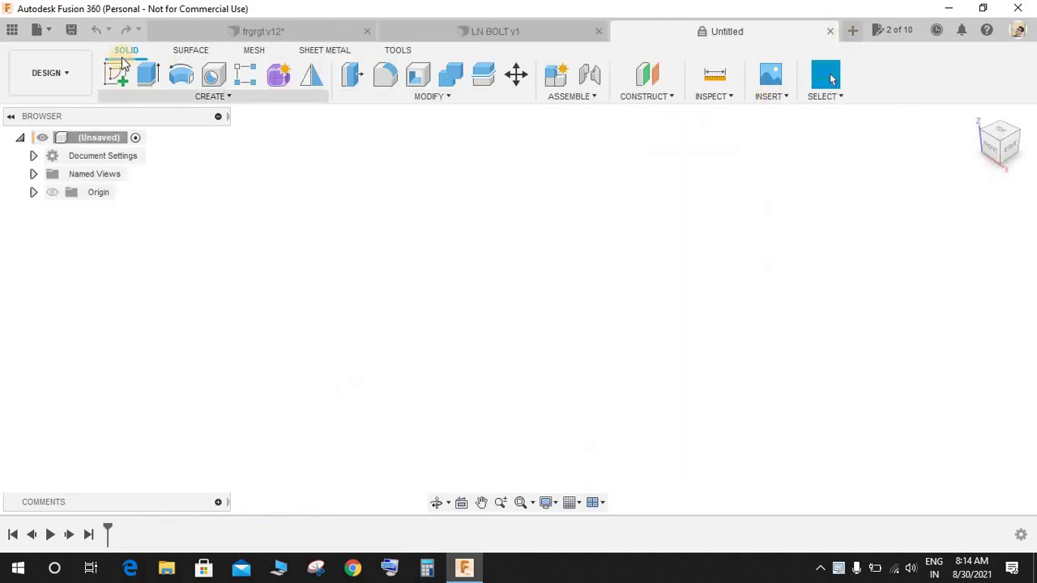
{"action": "left_click", "coordinate": [553, 251]}
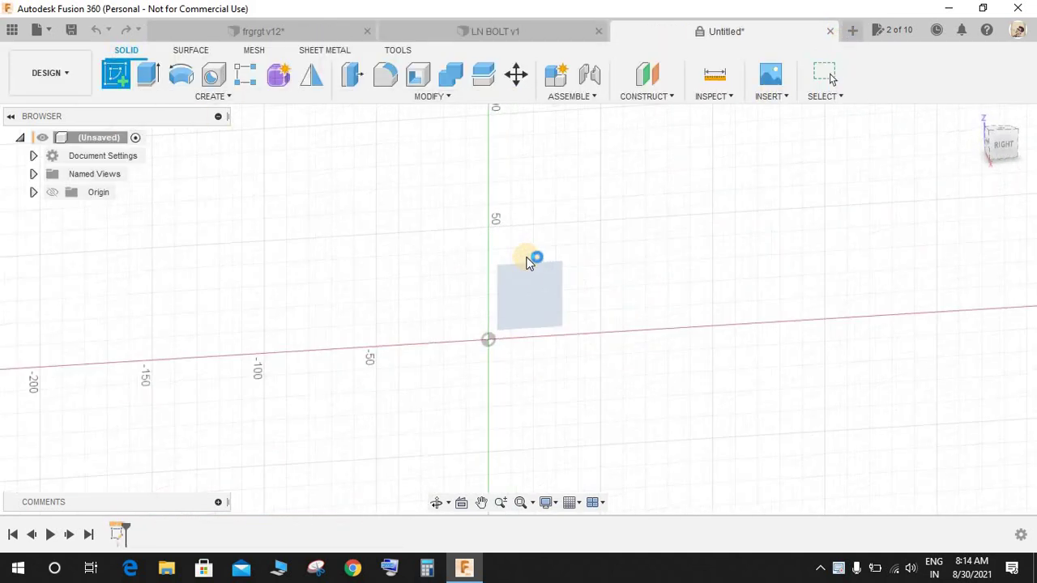
{"action": "scroll", "coordinate": [533, 372], "scroll_direction": "up", "scroll_amount": 2}
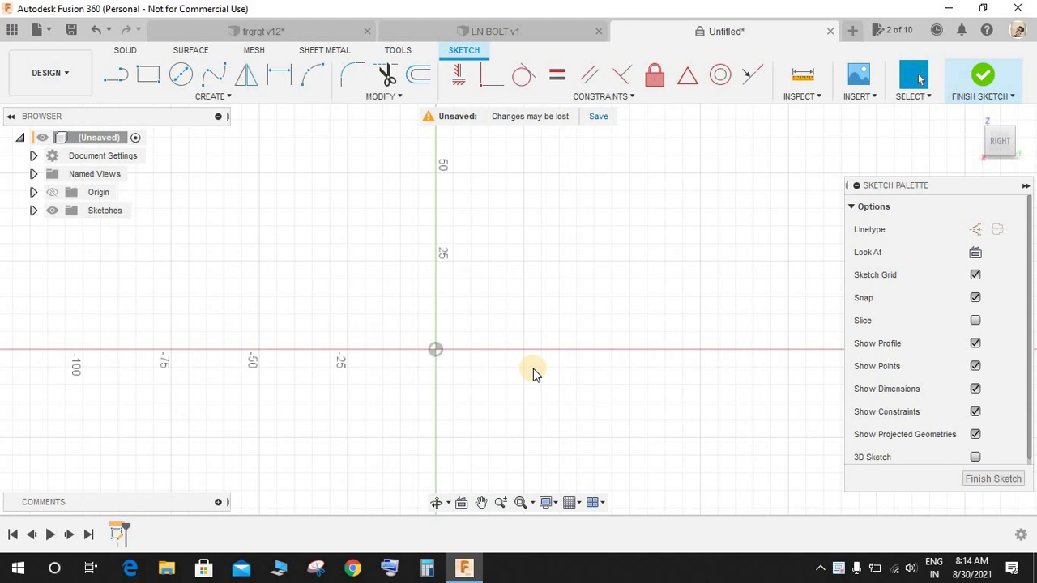
Step: Draw a horizontal line about 65 mm long along the red axis, starting about 25 mm right of the origin
{"action": "key", "text": "l"}
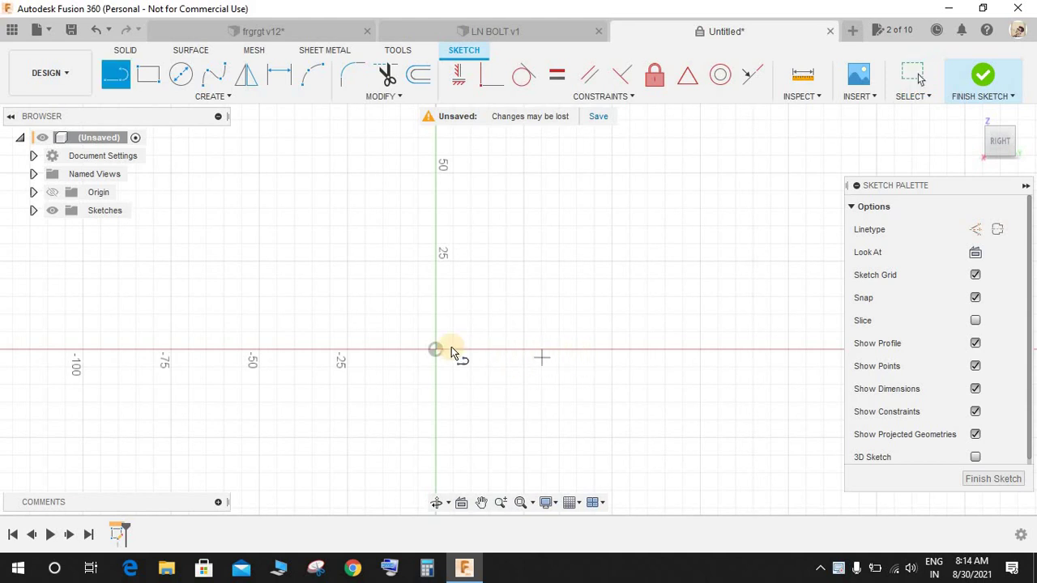
{"action": "left_click", "coordinate": [522, 351]}
{"action": "left_click", "coordinate": [753, 350]}
{"action": "key", "text": "Escape"}
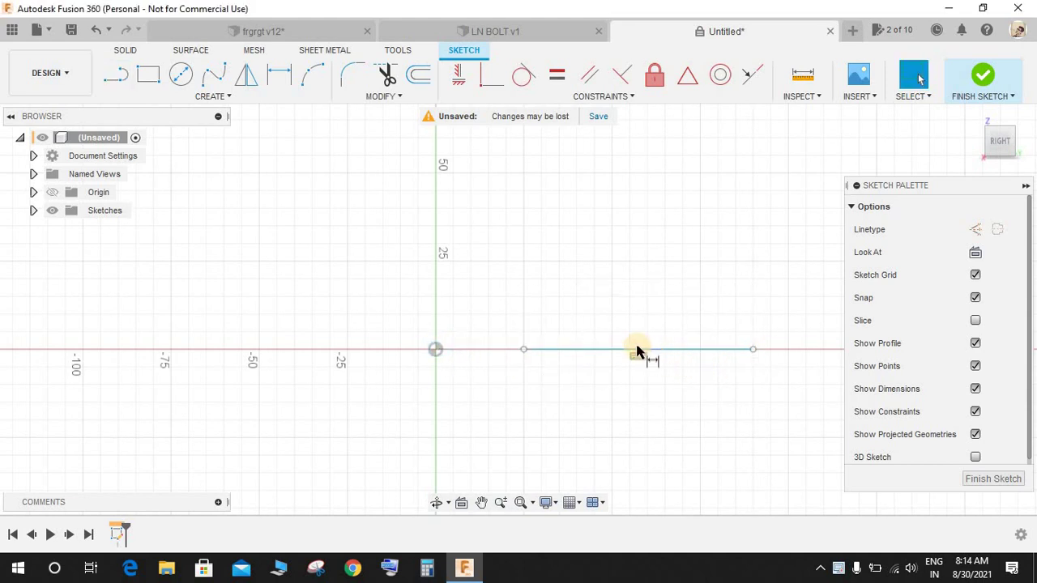
Step: Dimension the horizontal line's length and set it to 30 mm
{"action": "left_click", "coordinate": [637, 351]}
{"action": "left_click", "coordinate": [634, 407]}
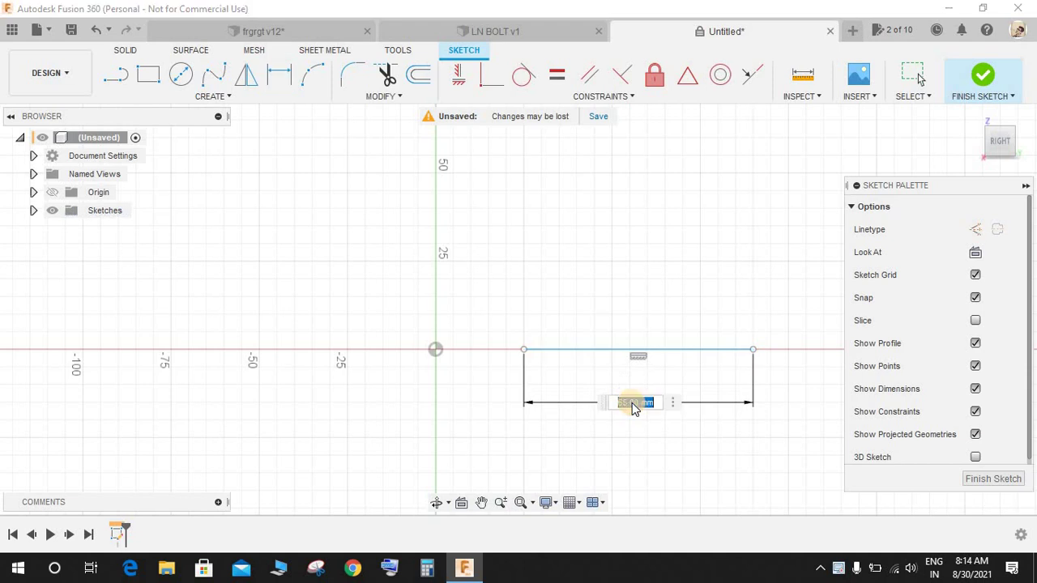
{"action": "type", "text": "30"}
{"action": "key", "text": "Return"}
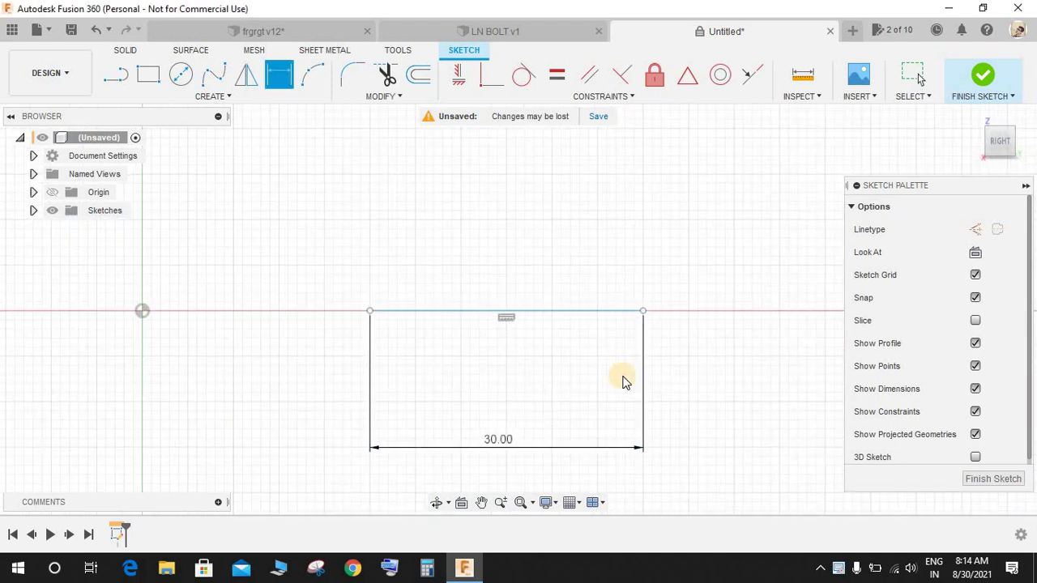
{"action": "key", "text": "Escape"}
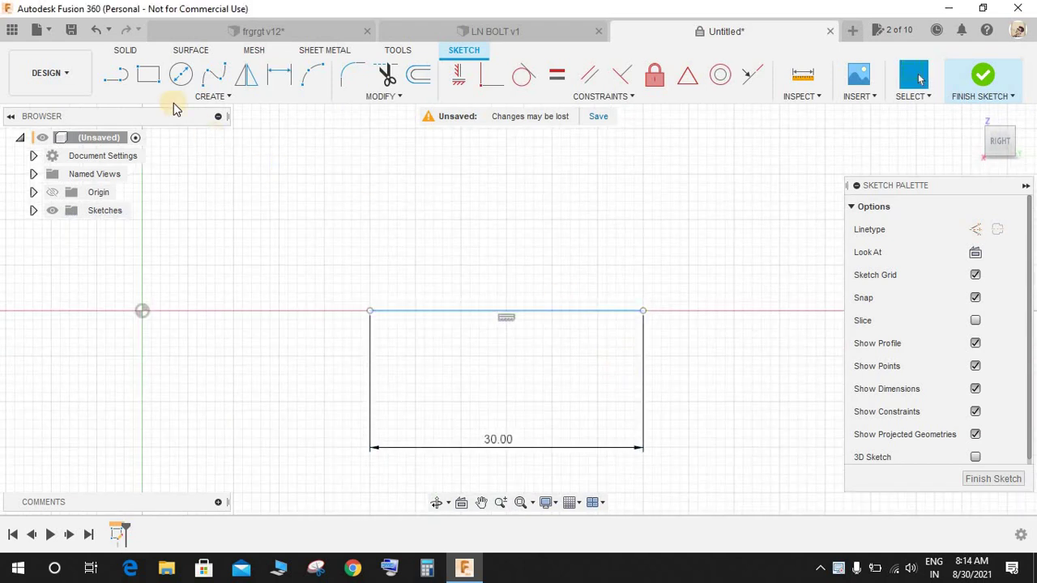
Step: Draw a vertical line about 3 mm up from the baseline's right end and a parallel line about 30 mm long back over the baseline
{"action": "left_click", "coordinate": [112, 67]}
{"action": "left_click", "coordinate": [644, 310]}
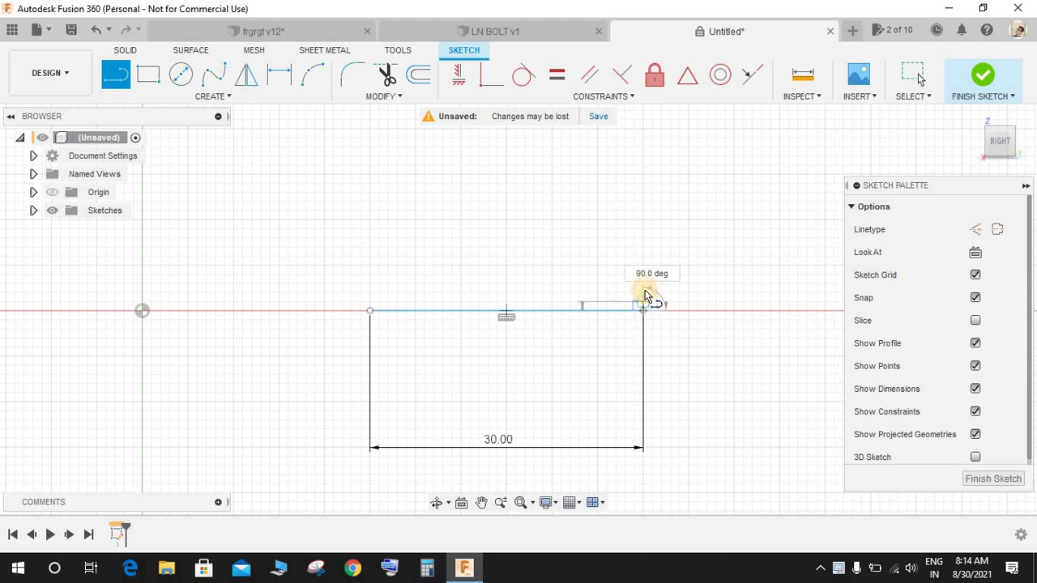
{"action": "left_click", "coordinate": [643, 283]}
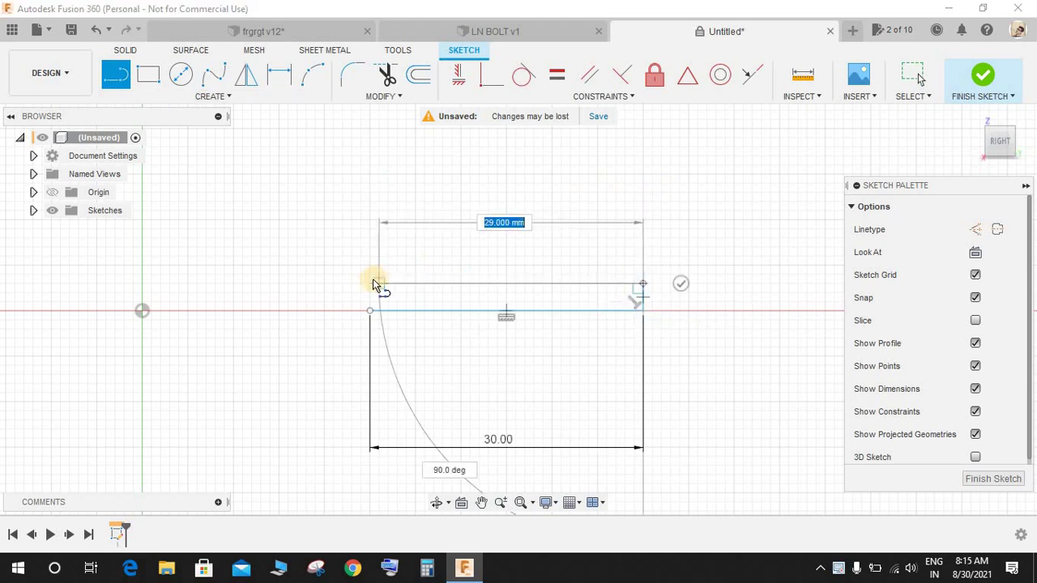
{"action": "left_click", "coordinate": [372, 283]}
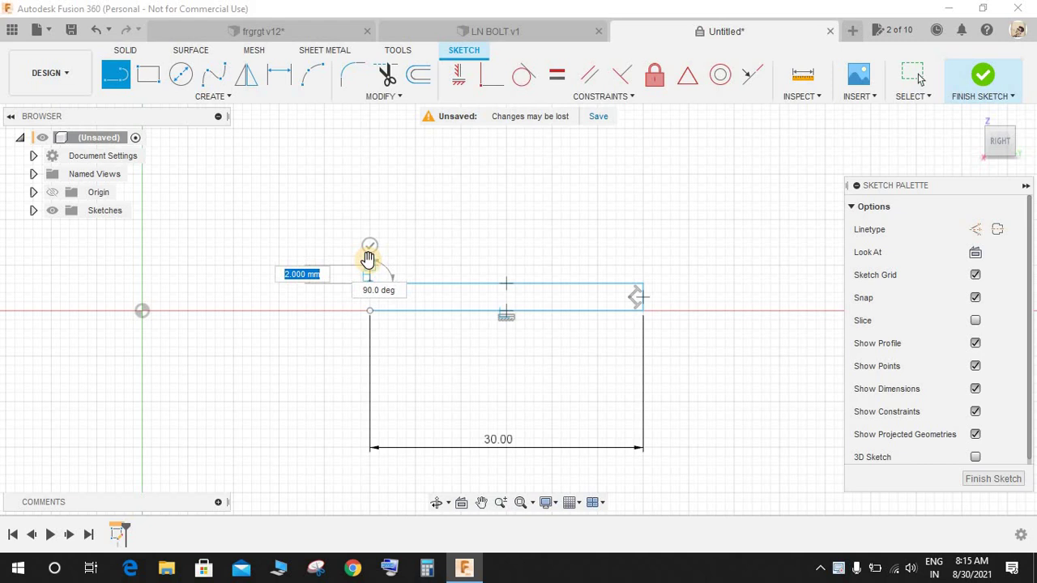
{"action": "scroll", "coordinate": [369, 258], "scroll_direction": "up", "scroll_amount": 2}
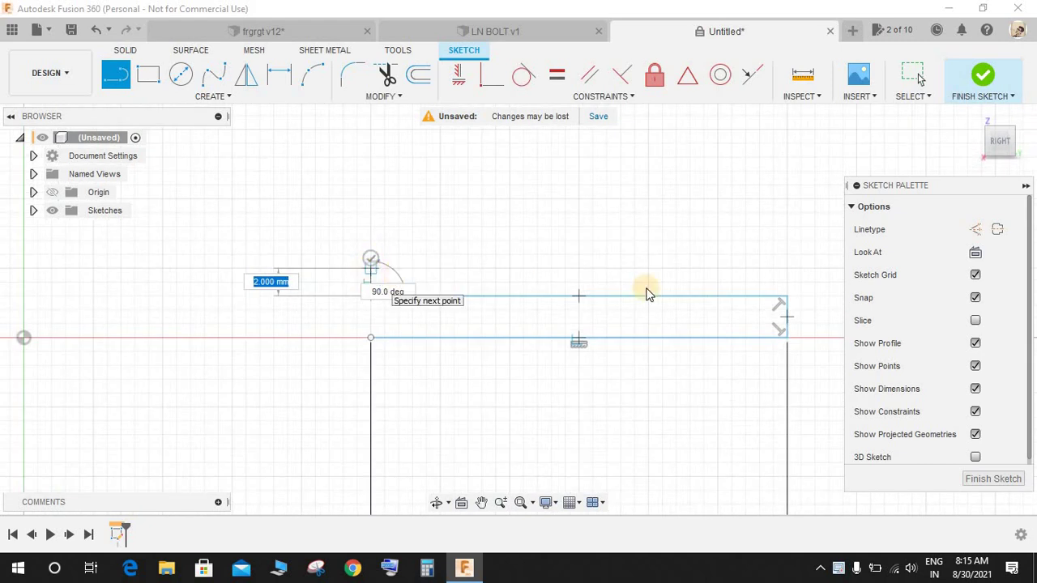
{"action": "key", "text": "Escape"}
Step: Dimension the short vertical line at the shank's right end to 4 mm
{"action": "key", "text": "d"}
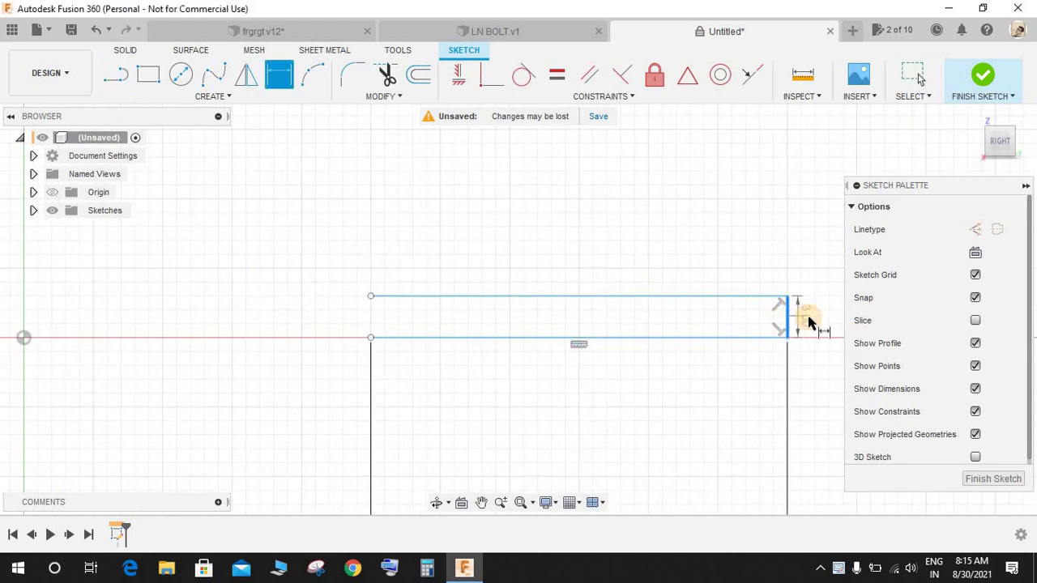
{"action": "left_click", "coordinate": [810, 322]}
{"action": "type", "text": "4"}
{"action": "key", "text": "Return"}
{"action": "scroll", "coordinate": [810, 319], "scroll_direction": "down", "scroll_amount": 3}
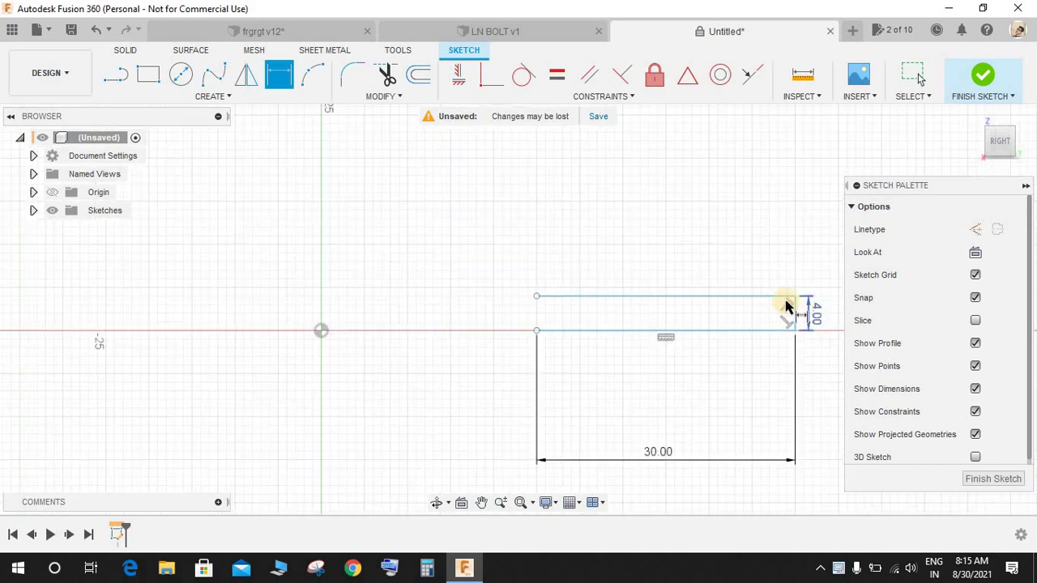
{"action": "scroll", "coordinate": [786, 303], "scroll_direction": "up", "scroll_amount": 2}
{"action": "key", "text": "Escape"}
{"action": "key", "text": "f"}
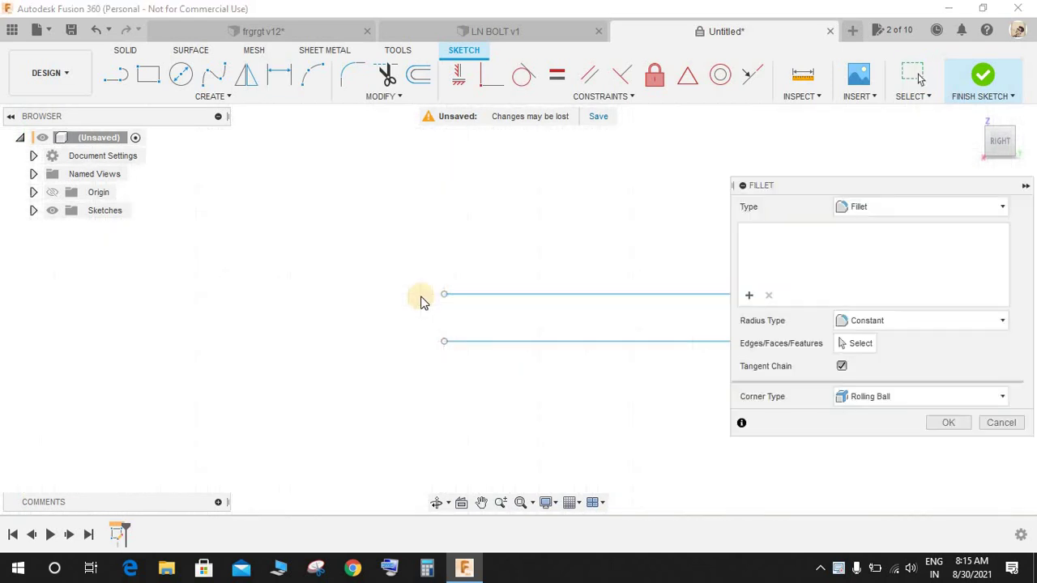
{"action": "key", "text": "Escape"}
{"action": "middle_click_drag", "start_coordinate": [430, 300], "coordinate": [643, 412]}
{"action": "middle_click_drag", "start_coordinate": [723, 336], "coordinate": [379, 207]}
Step: Draw the bolt head outline about 10 mm wide with 2 mm bevels on both upper corners, closing it at the baseline's left end
{"action": "key", "text": "l"}
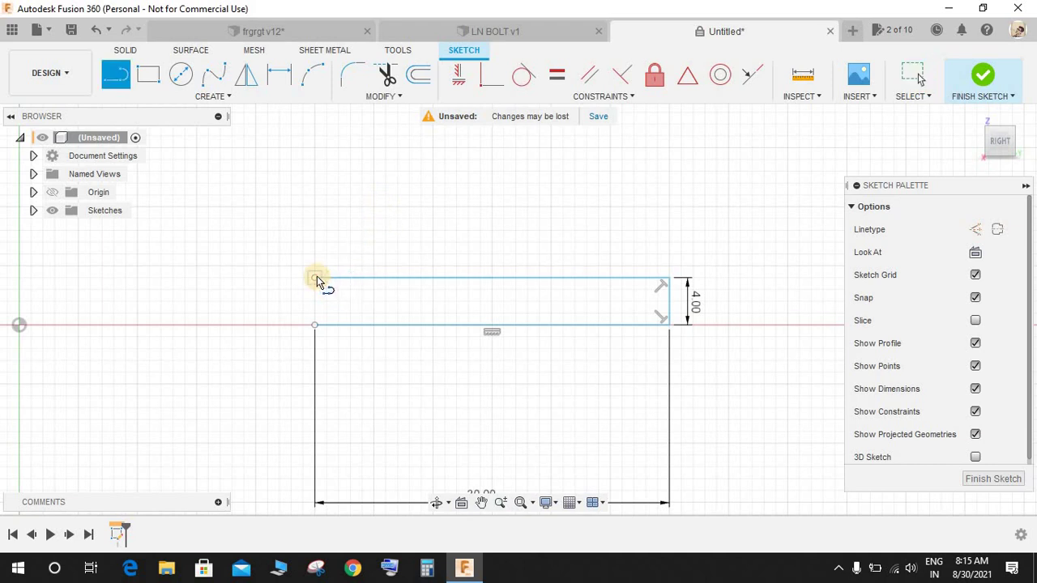
{"action": "left_click", "coordinate": [315, 277]}
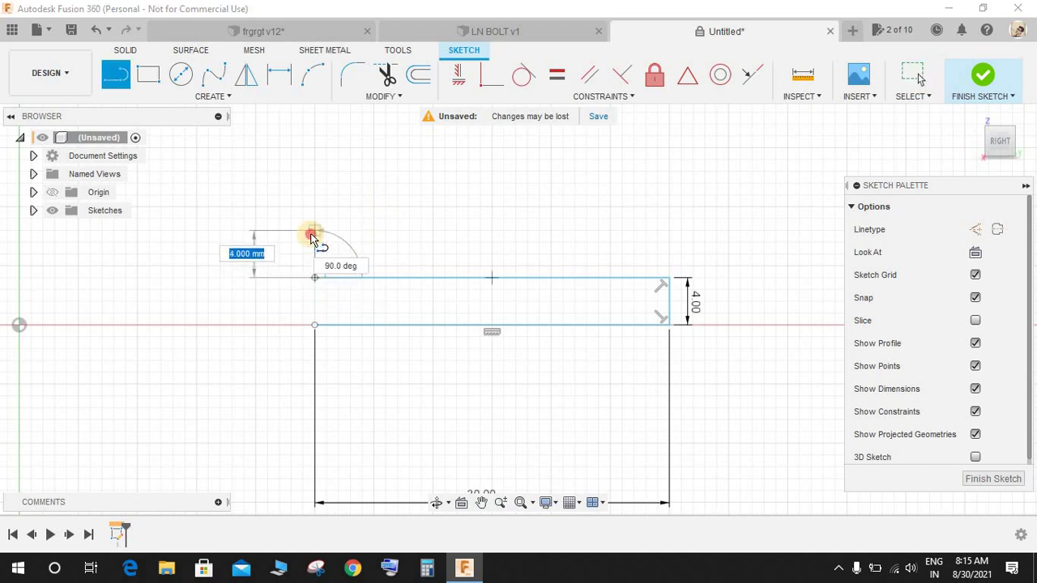
{"action": "left_click", "coordinate": [314, 231]}
{"action": "left_click", "coordinate": [291, 207]}
{"action": "left_click", "coordinate": [220, 208]}
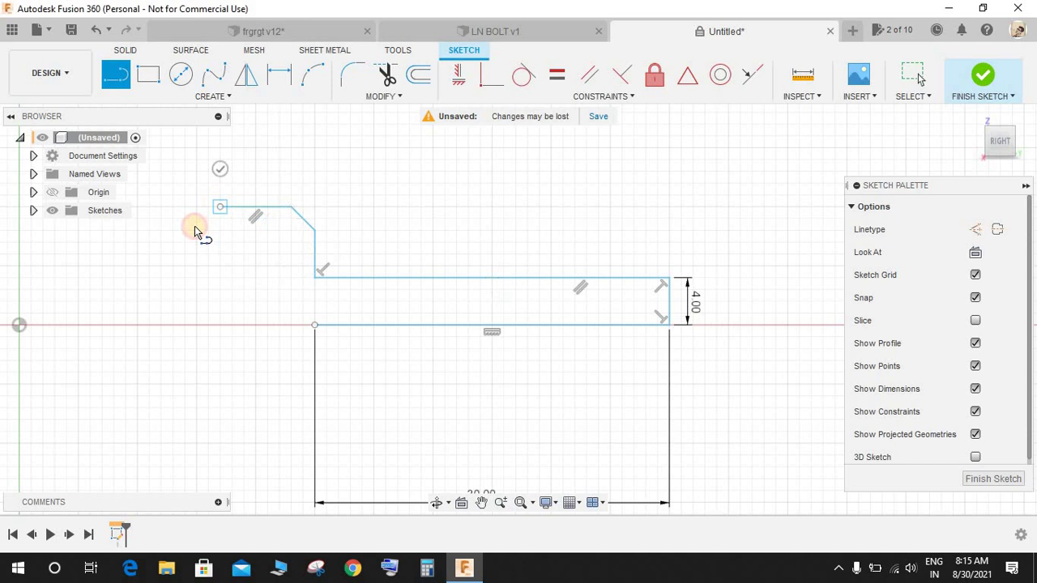
{"action": "left_click", "coordinate": [197, 229]}
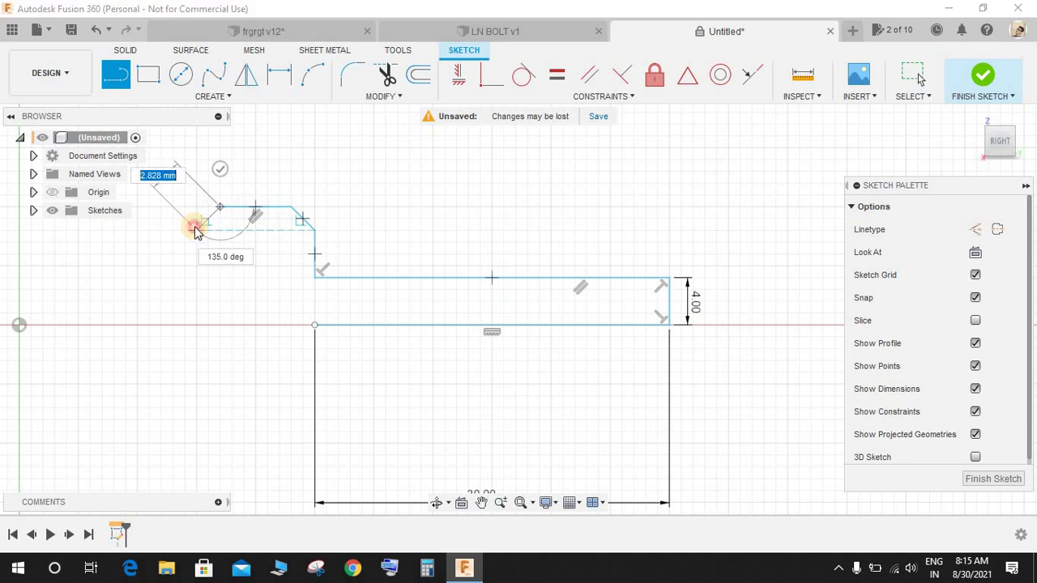
{"action": "left_click", "coordinate": [198, 325]}
{"action": "left_click", "coordinate": [315, 327]}
{"action": "key", "text": "Escape"}
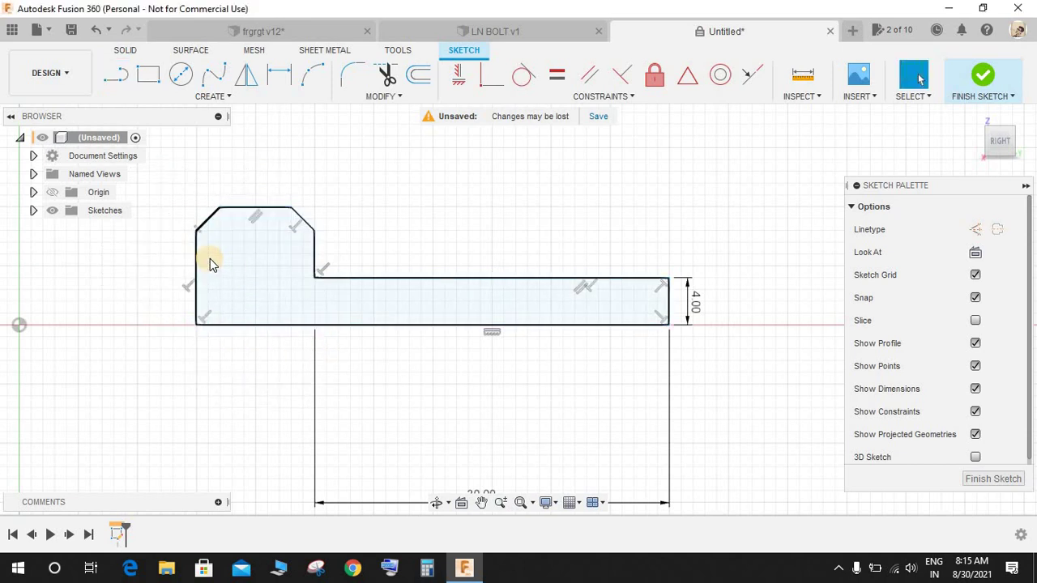
Step: Dimension the bolt head's width between its two vertical edges to 8 mm
{"action": "key", "text": "d"}
{"action": "left_click", "coordinate": [196, 255]}
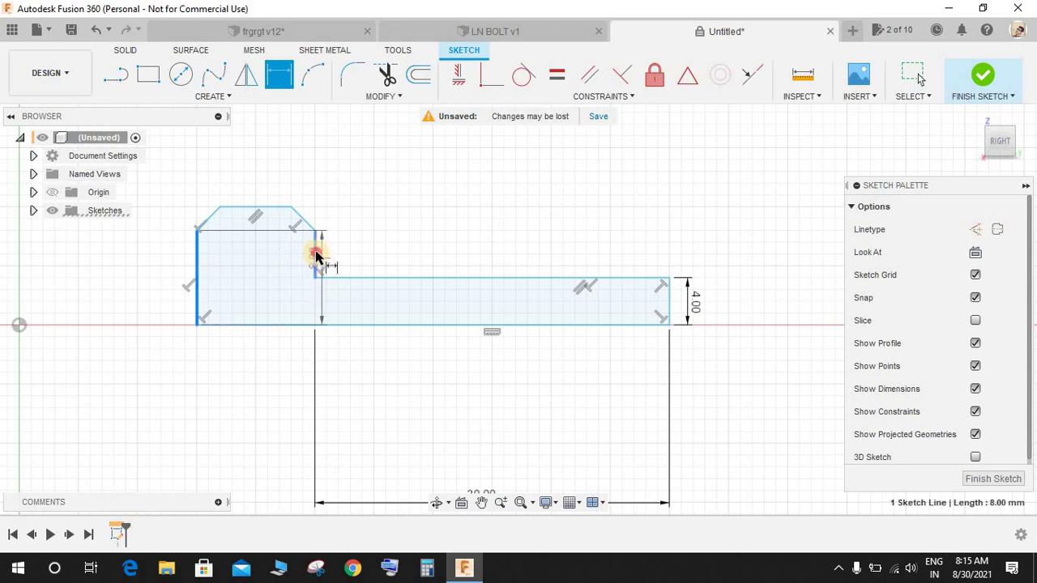
{"action": "left_click", "coordinate": [317, 257]}
{"action": "left_click", "coordinate": [284, 190]}
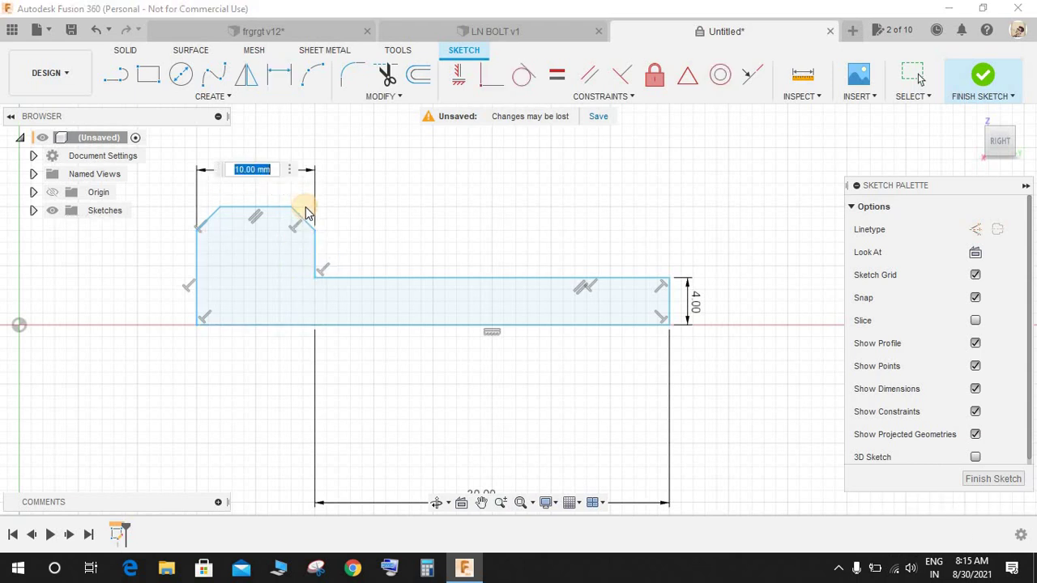
{"action": "type", "text": "8"}
{"action": "key", "text": "Return"}
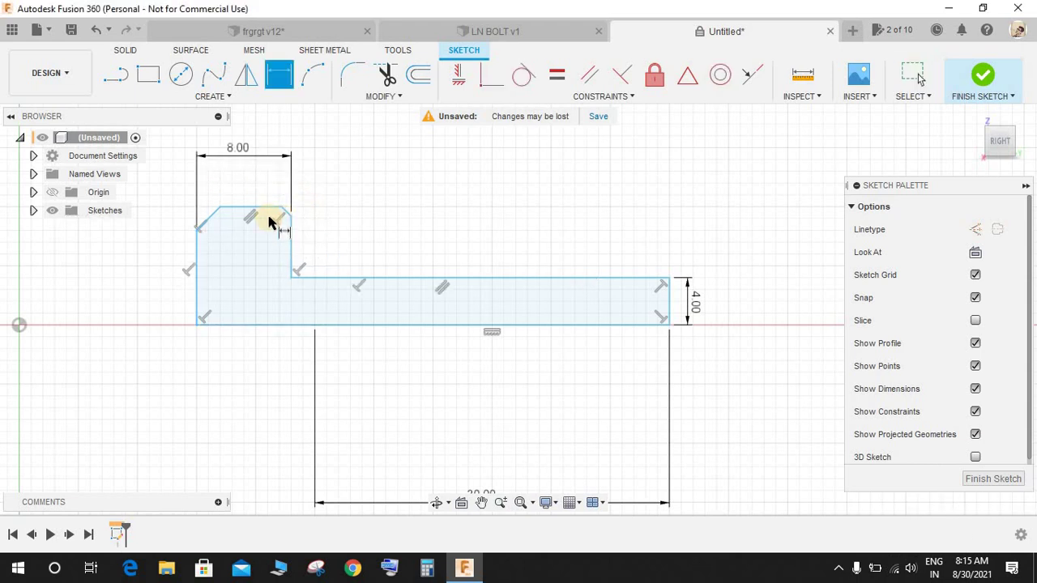
Step: Try to dimension the angle between the head's left edge and its bevel, and reposition the bevel's upper corner
{"action": "scroll", "coordinate": [237, 210], "scroll_direction": "up", "scroll_amount": 2}
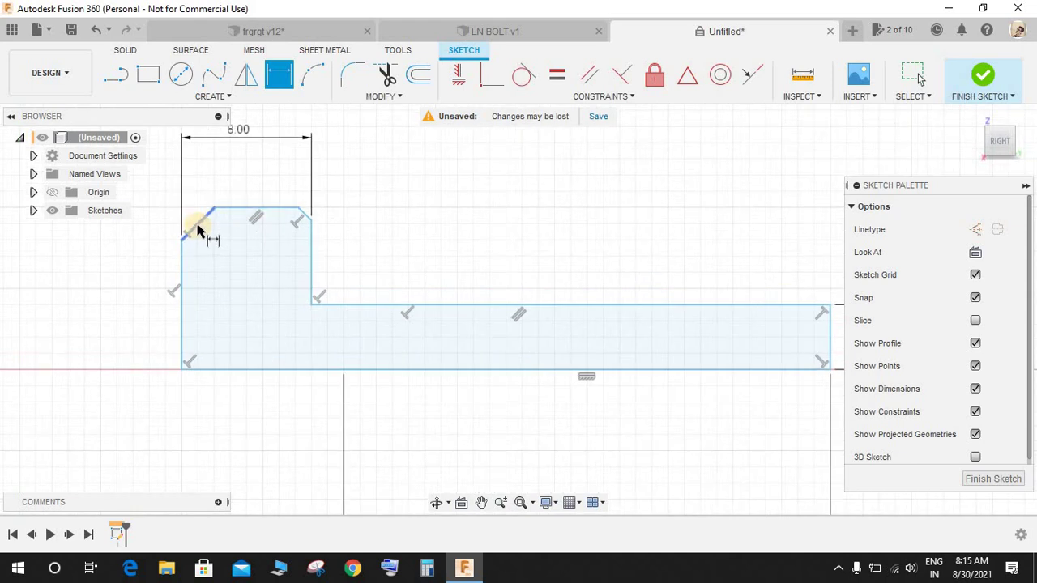
{"action": "left_click", "coordinate": [185, 260]}
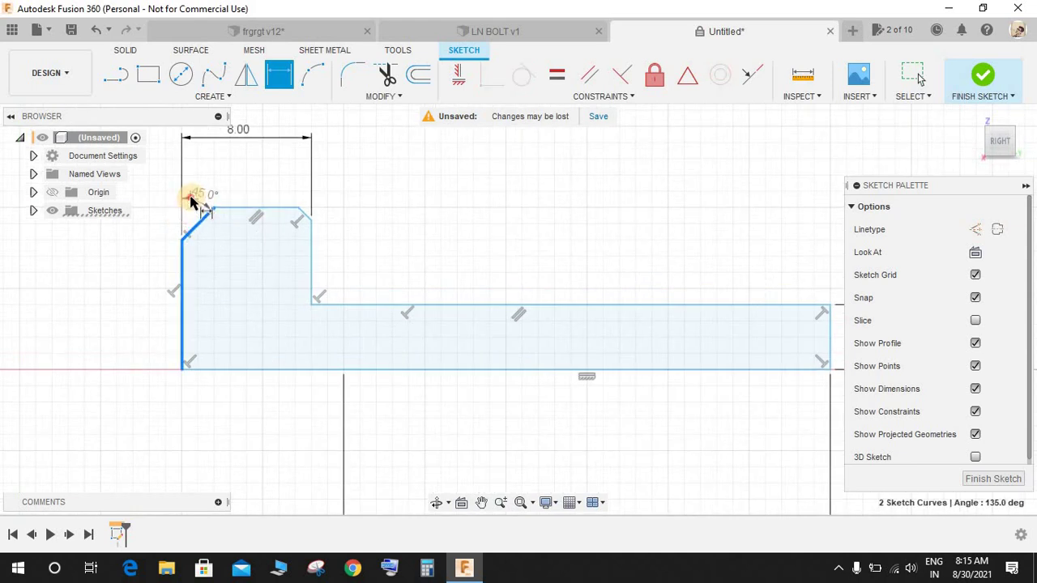
{"action": "left_click", "coordinate": [191, 201]}
{"action": "key", "text": "Return"}
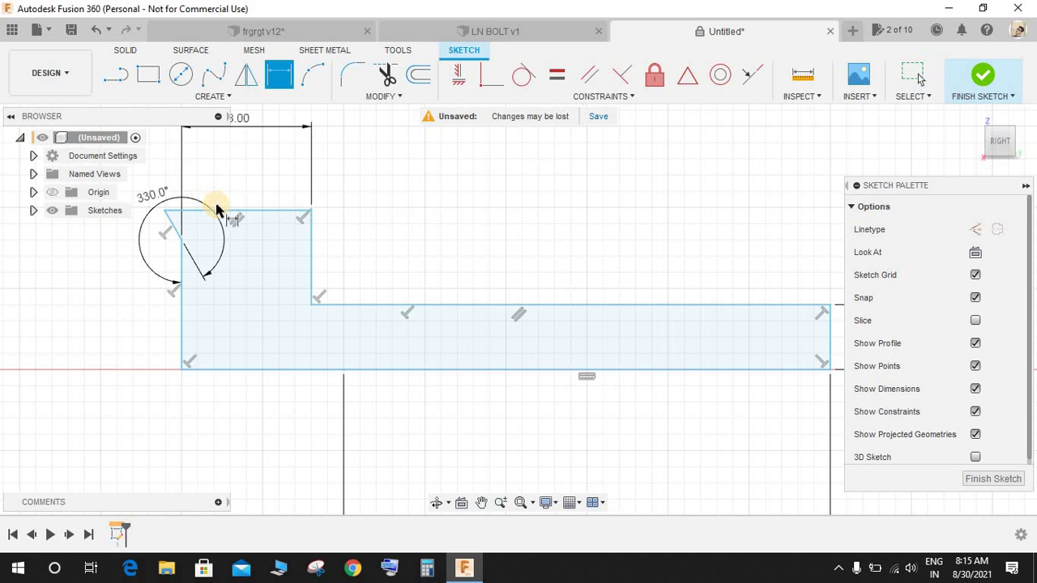
{"action": "key", "text": "Escape"}
{"action": "mouse_move", "coordinate": [168, 212]}
{"action": "left_mouse_down"}
{"action": "mouse_move", "coordinate": [202, 232]}
{"action": "mouse_move", "coordinate": [211, 180]}
{"action": "mouse_move", "coordinate": [222, 234]}
{"action": "mouse_move", "coordinate": [161, 160]}
{"action": "mouse_move", "coordinate": [171, 155]}
{"action": "mouse_move", "coordinate": [185, 270]}
{"action": "mouse_move", "coordinate": [150, 224]}
{"action": "mouse_move", "coordinate": [202, 255]}
{"action": "left_mouse_up"}
{"action": "scroll", "coordinate": [194, 217], "scroll_direction": "up", "scroll_amount": 4}
{"action": "scroll", "coordinate": [289, 292], "scroll_direction": "down", "scroll_amount": 2}
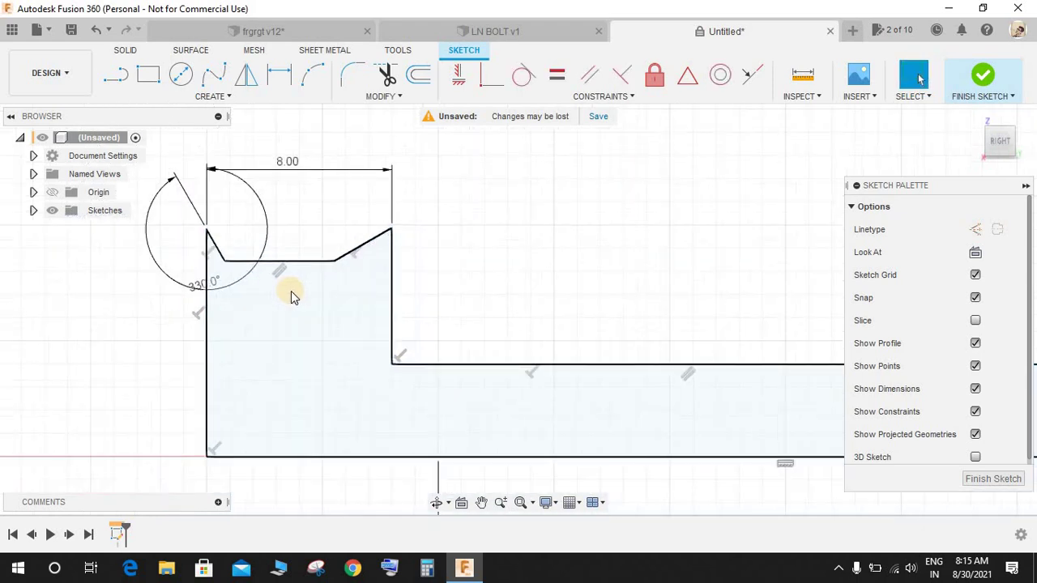
Step: Undo the changes to the head's corners and delete the left bevel's angle dimension
{"action": "key", "text": "ctrl+z"}
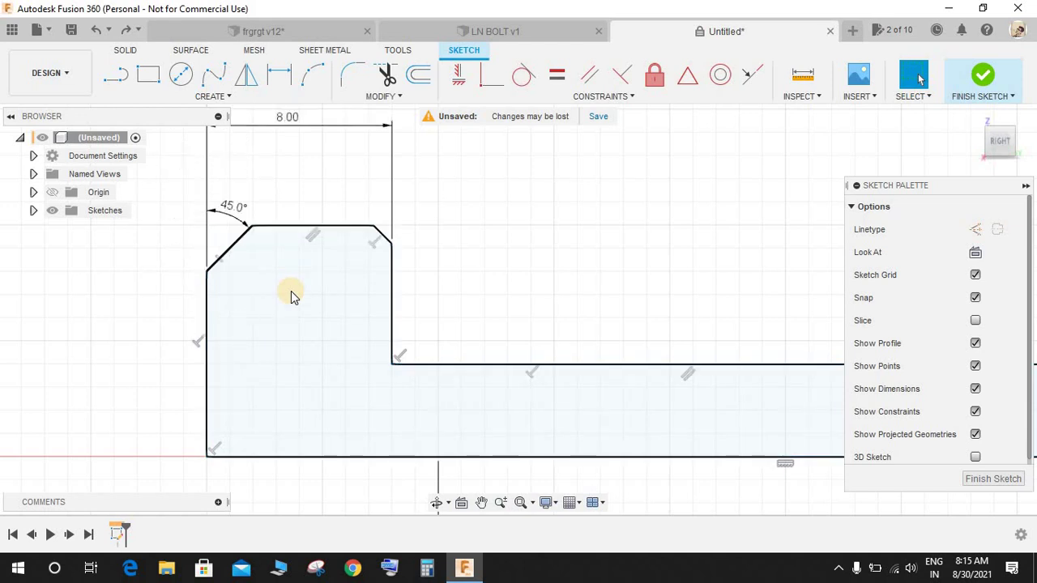
{"action": "left_click", "coordinate": [241, 212]}
{"action": "key", "text": "Delete"}
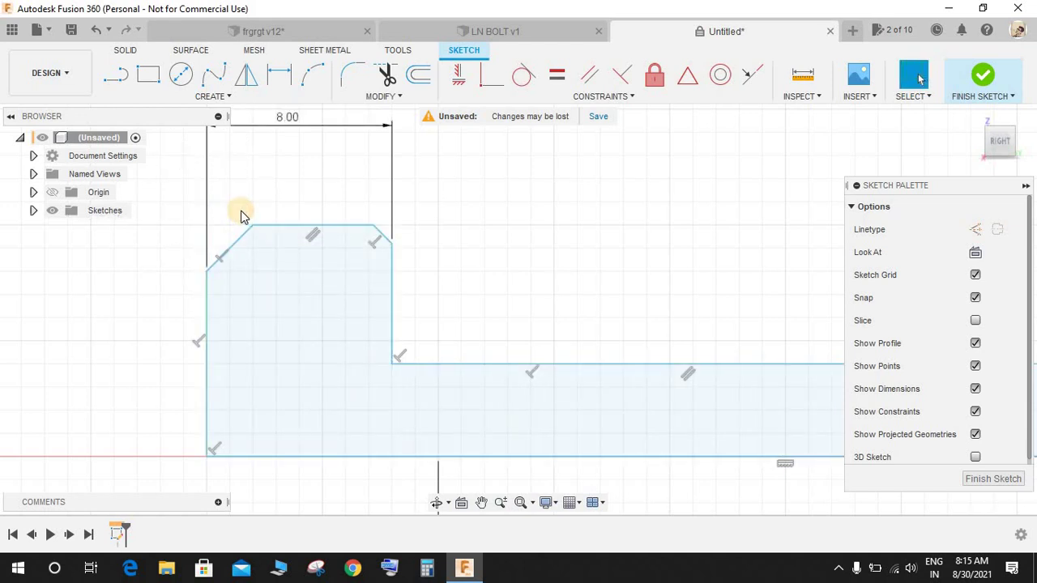
Step: Adjust the size of the head's right bevel and dimension the head's height from baseline to top edge as 6.5 mm
{"action": "mouse_move", "coordinate": [387, 255]}
{"action": "left_mouse_down"}
{"action": "mouse_move", "coordinate": [382, 286]}
{"action": "mouse_move", "coordinate": [377, 234]}
{"action": "mouse_move", "coordinate": [377, 290]}
{"action": "left_mouse_up"}
{"action": "key", "text": "ctrl+z"}
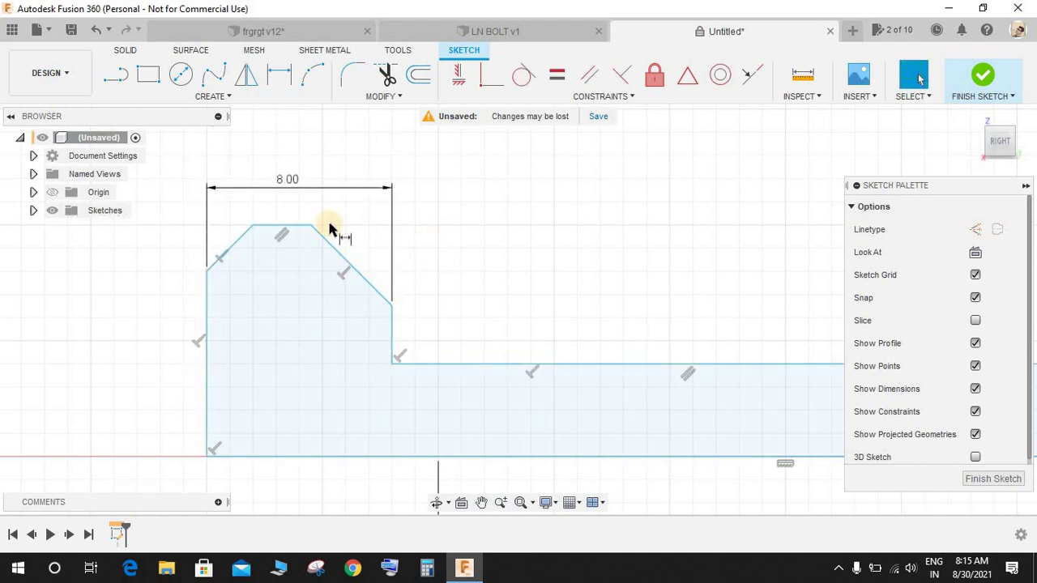
{"action": "key", "text": "d"}
{"action": "left_click", "coordinate": [278, 227]}
{"action": "left_click", "coordinate": [271, 456]}
{"action": "left_click", "coordinate": [143, 345]}
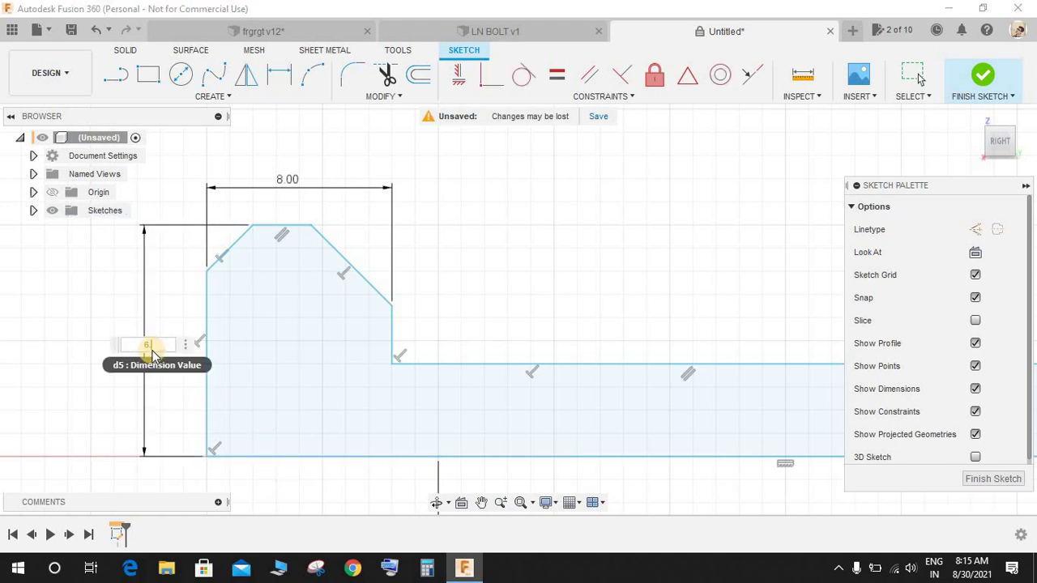
{"action": "type", "text": "6.5"}
{"action": "key", "text": "Return"}
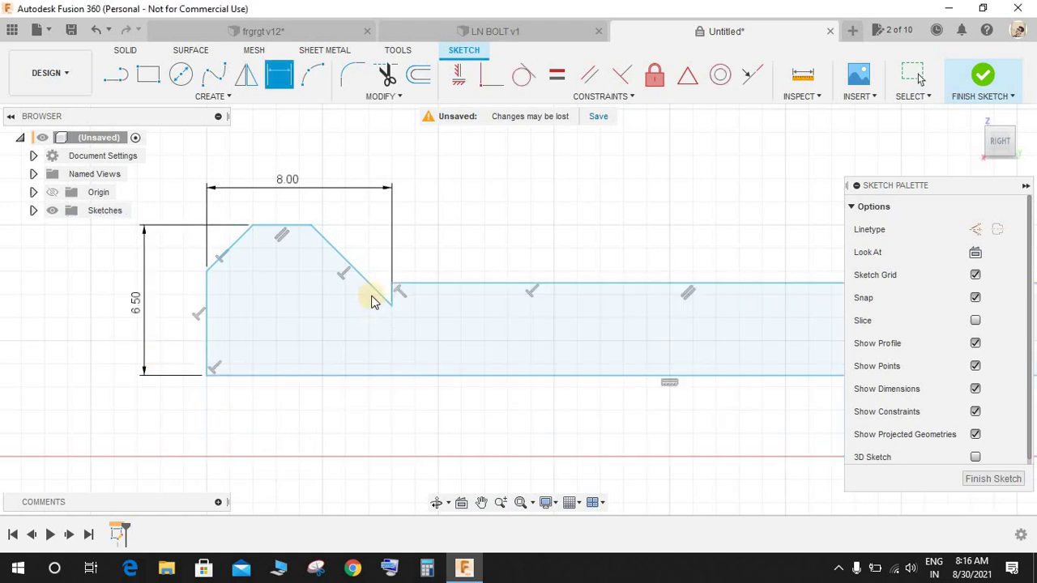
Step: Shorten the head's right bevel to about 2.6 mm long
{"action": "key", "text": "Escape"}
{"action": "left_click", "coordinate": [370, 267]}
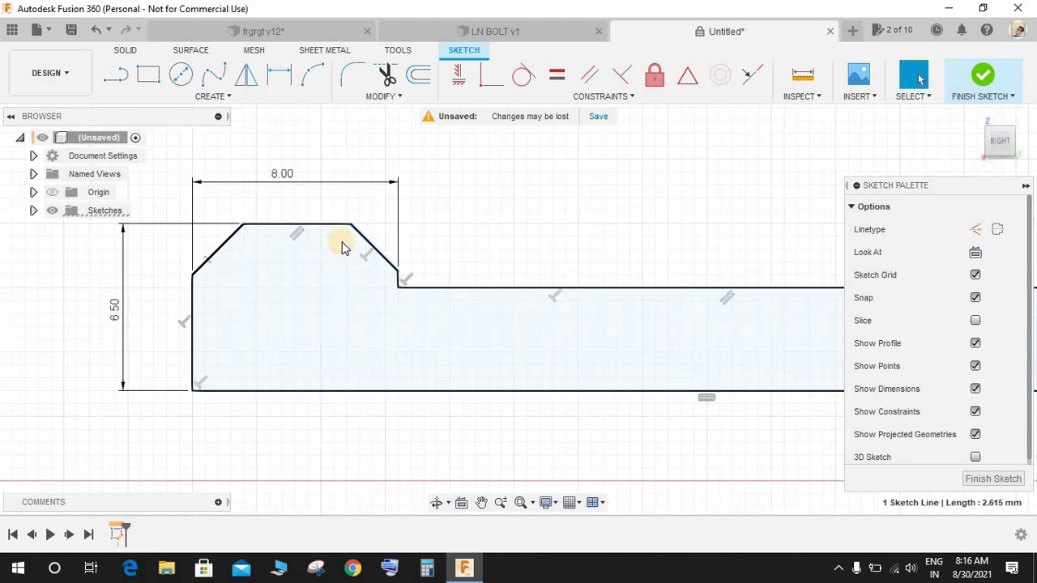
{"action": "scroll", "coordinate": [343, 243], "scroll_direction": "up", "scroll_amount": 2}
Step: Dimension the horizontal width of the head's left bevel as 0.53 mm
{"action": "key", "text": "d"}
{"action": "left_click", "coordinate": [209, 219]}
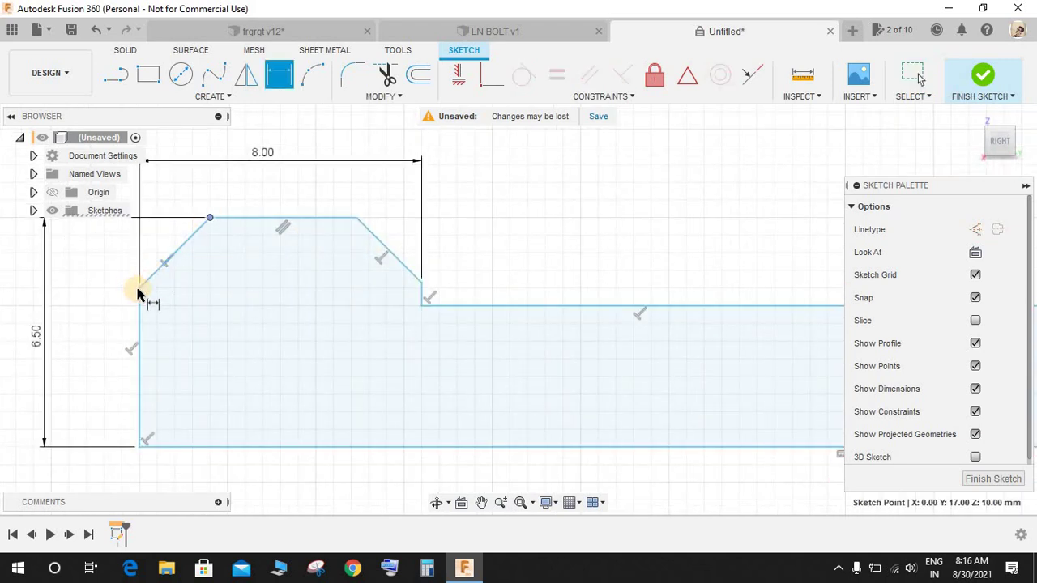
{"action": "left_click", "coordinate": [177, 175]}
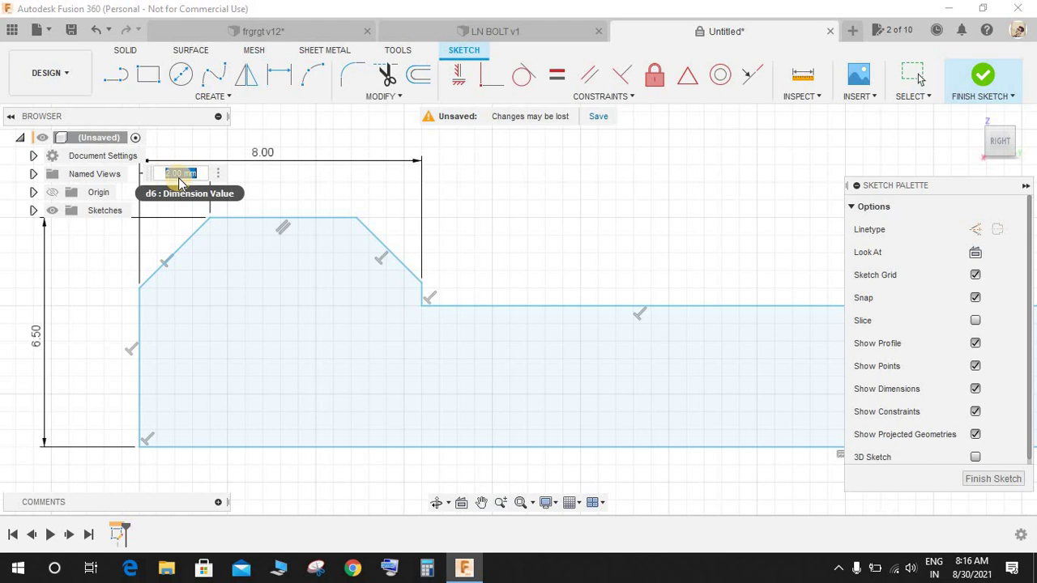
{"action": "type", "text": "0.53"}
{"action": "key", "text": "Return"}
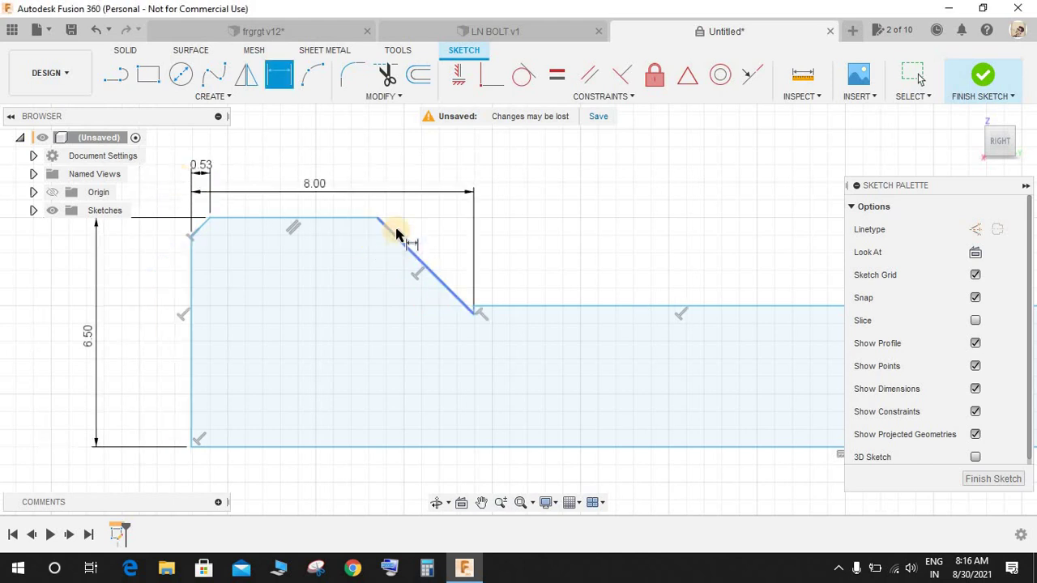
Step: Dimension the horizontal width of the head's right bevel as 0.53 mm
{"action": "left_click", "coordinate": [377, 218]}
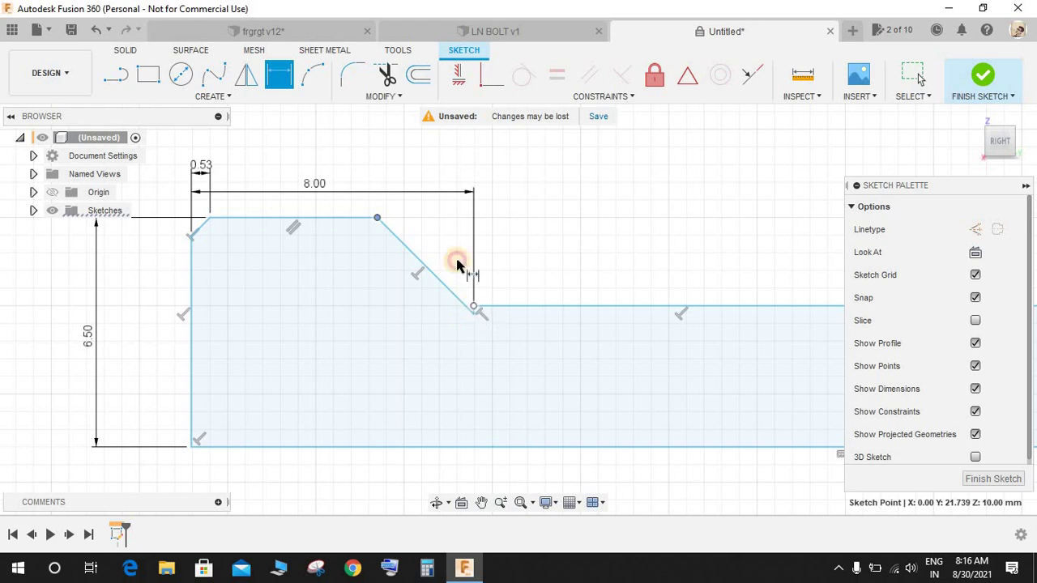
{"action": "left_click", "coordinate": [442, 166]}
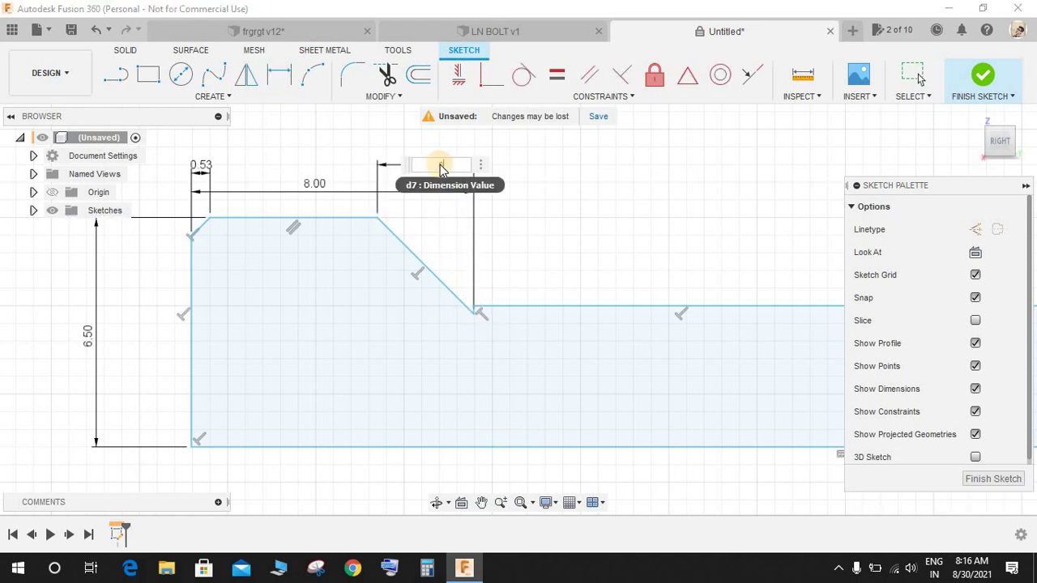
{"action": "type", "text": "0.53"}
{"action": "key", "text": "Return"}
Step: Dimension the angle between the head's left edge and the left bevel as 30°
{"action": "scroll", "coordinate": [310, 263], "scroll_direction": "up", "scroll_amount": 2}
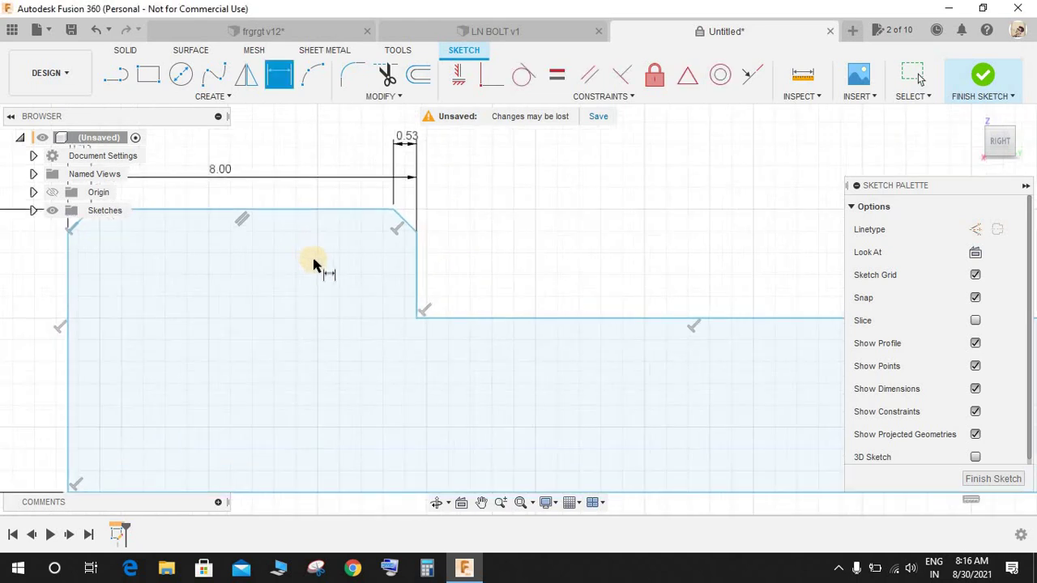
{"action": "middle_click_drag", "start_coordinate": [321, 263], "coordinate": [519, 332]}
{"action": "left_click", "coordinate": [269, 324]}
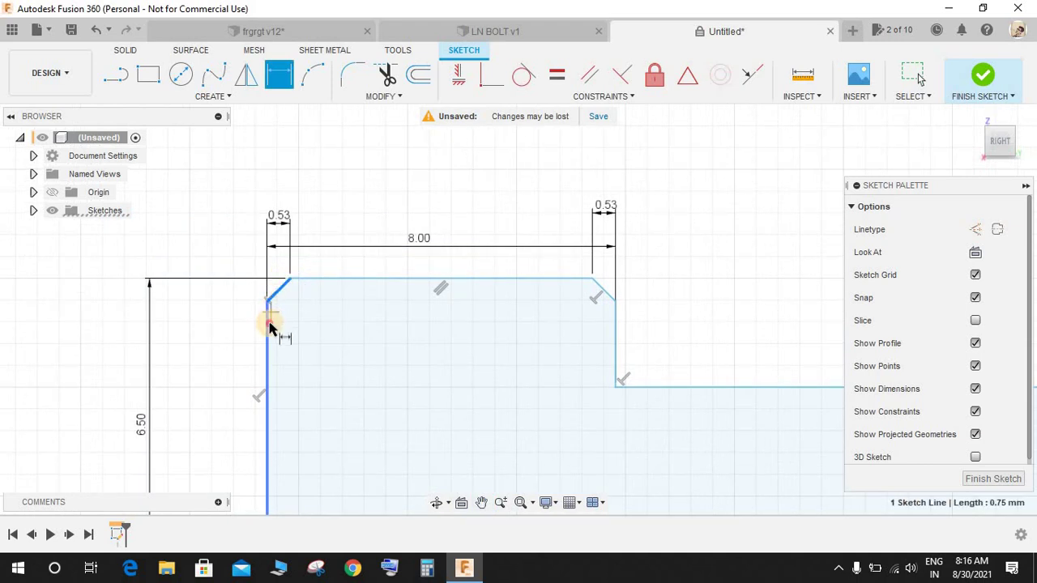
{"action": "left_click", "coordinate": [278, 290]}
{"action": "left_click", "coordinate": [325, 175]}
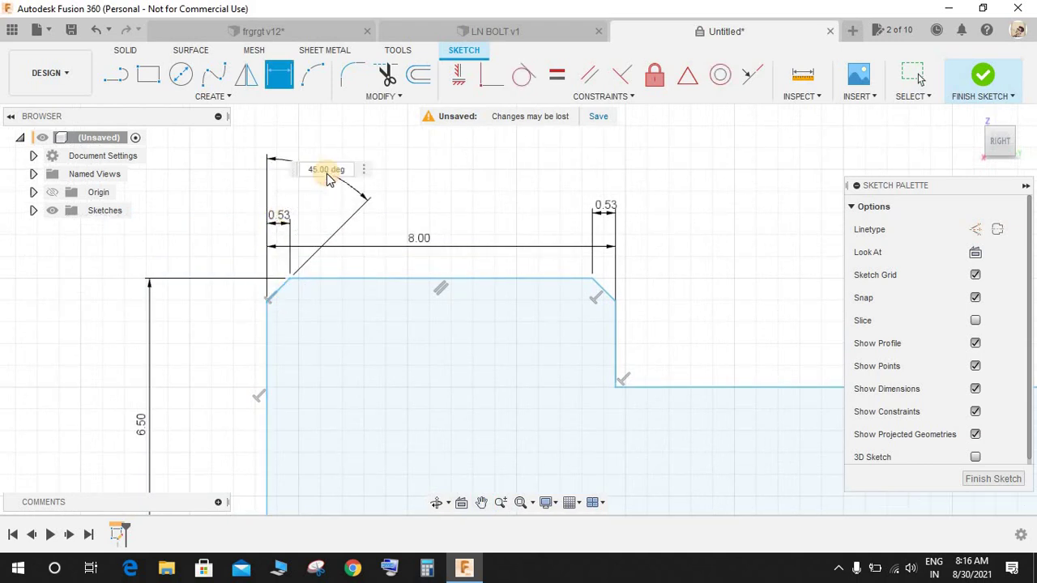
{"action": "key", "text": "Return"}
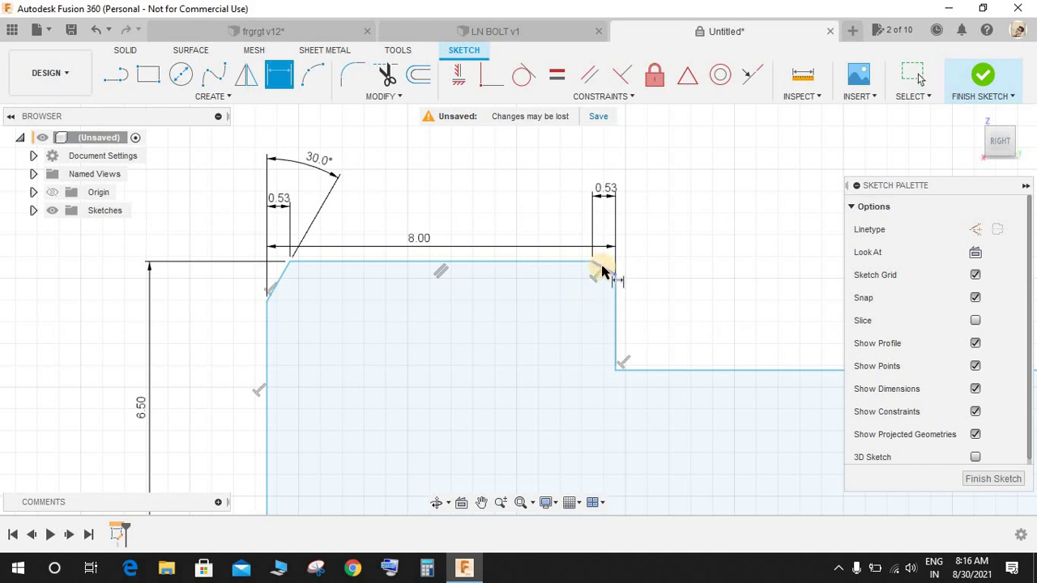
Step: Try a driven angle dimension on the right bevel, and delete it together with the perpendicular constraint between the two bevels
{"action": "left_click", "coordinate": [602, 268]}
{"action": "left_click", "coordinate": [616, 301]}
{"action": "left_click", "coordinate": [572, 184]}
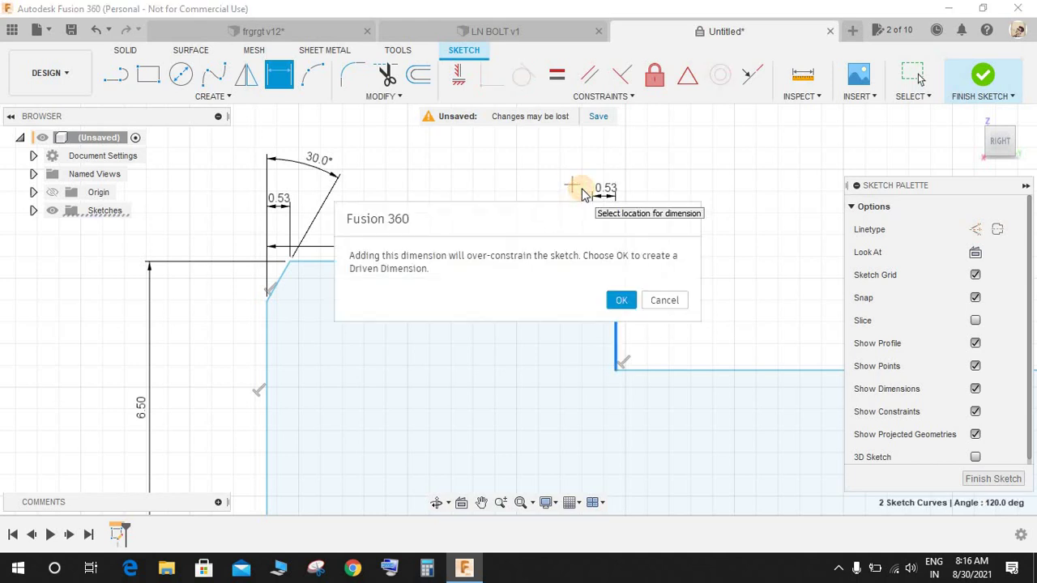
{"action": "left_click", "coordinate": [630, 301]}
{"action": "key", "text": "Escape"}
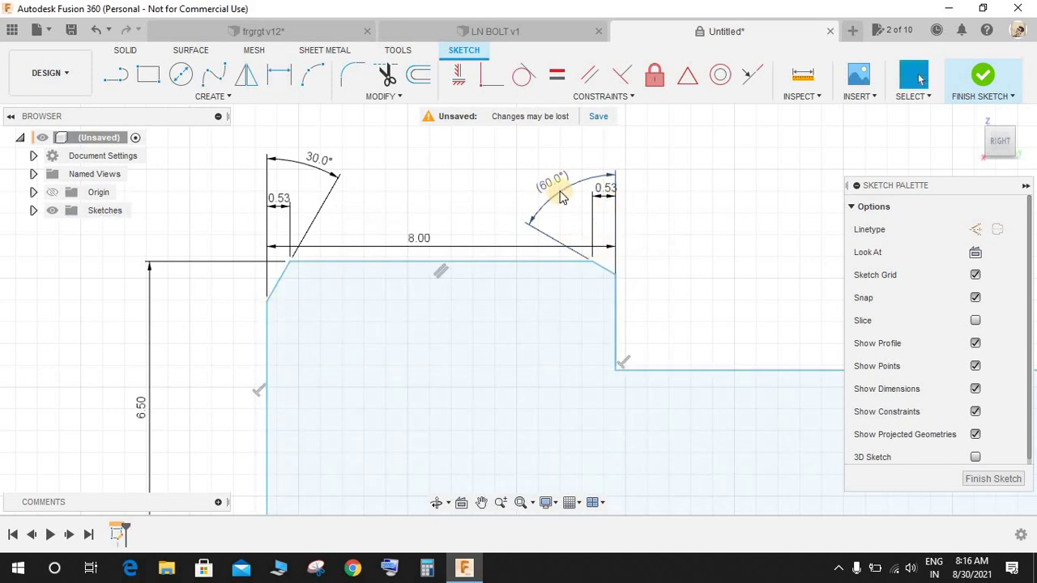
{"action": "left_click", "coordinate": [567, 213]}
{"action": "key", "text": "Delete"}
Step: Dimension the angle between the right bevel and the head's right vertical edge as 30°
{"action": "key", "text": "d"}
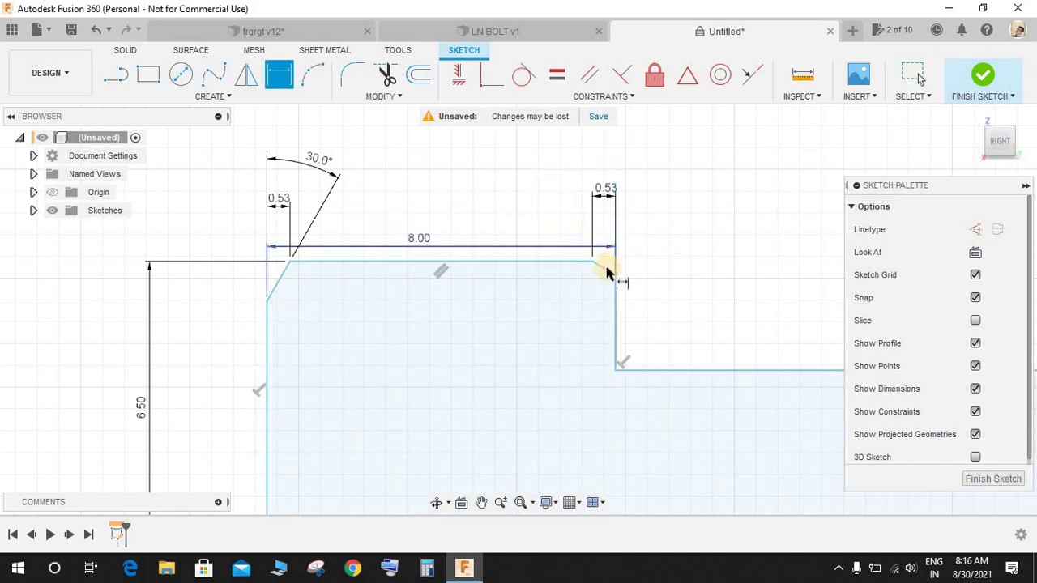
{"action": "left_click", "coordinate": [597, 199]}
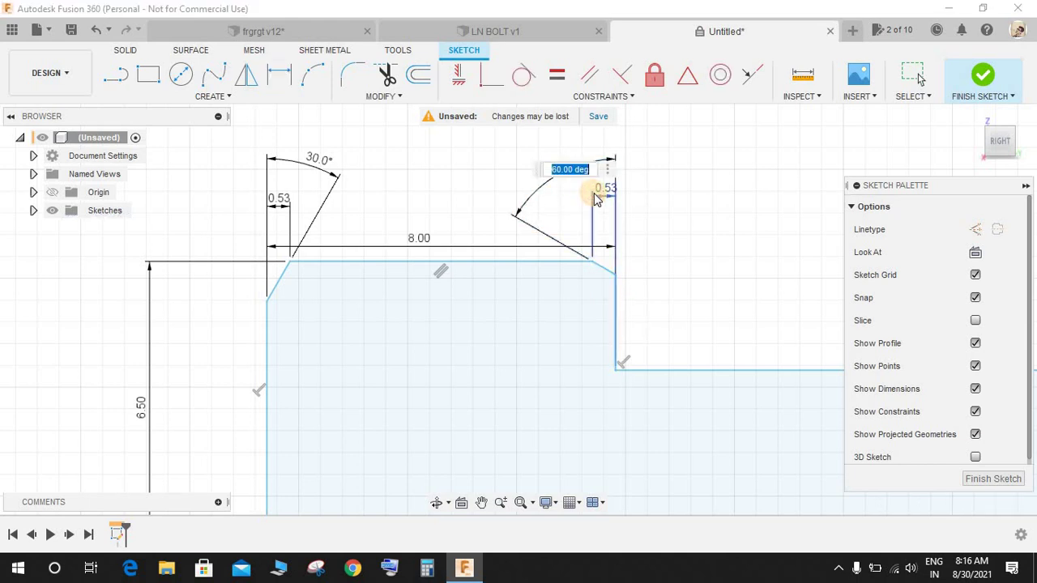
{"action": "type", "text": "30"}
{"action": "key", "text": "Return"}
{"action": "scroll", "coordinate": [599, 199], "scroll_direction": "down", "scroll_amount": 3}
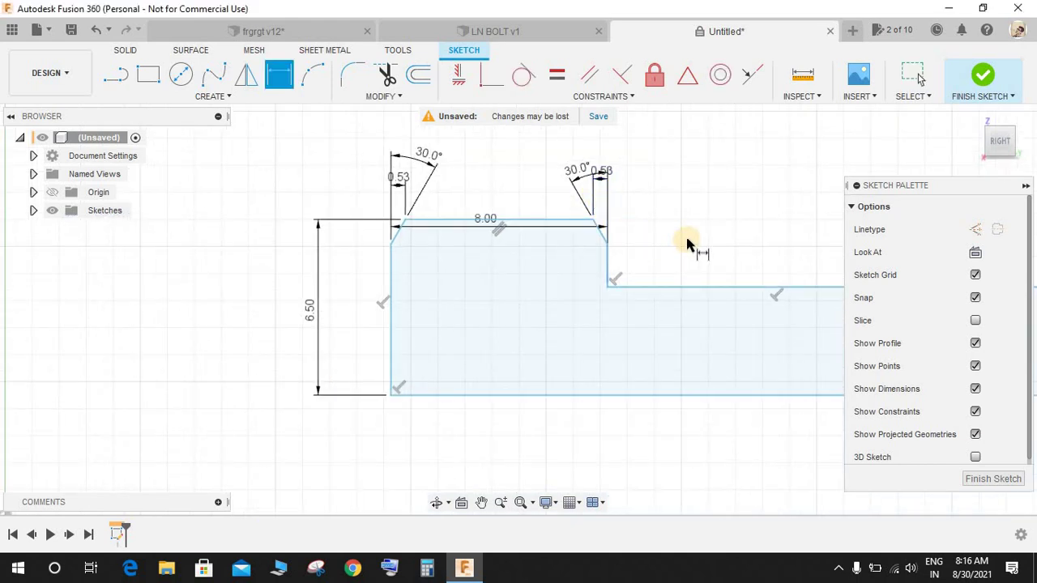
{"action": "middle_click_drag", "start_coordinate": [694, 245], "coordinate": [565, 293]}
{"action": "scroll", "coordinate": [565, 293], "scroll_direction": "down", "scroll_amount": 2}
{"action": "scroll", "coordinate": [456, 203], "scroll_direction": "down", "scroll_amount": 2}
{"action": "key", "text": "Escape"}
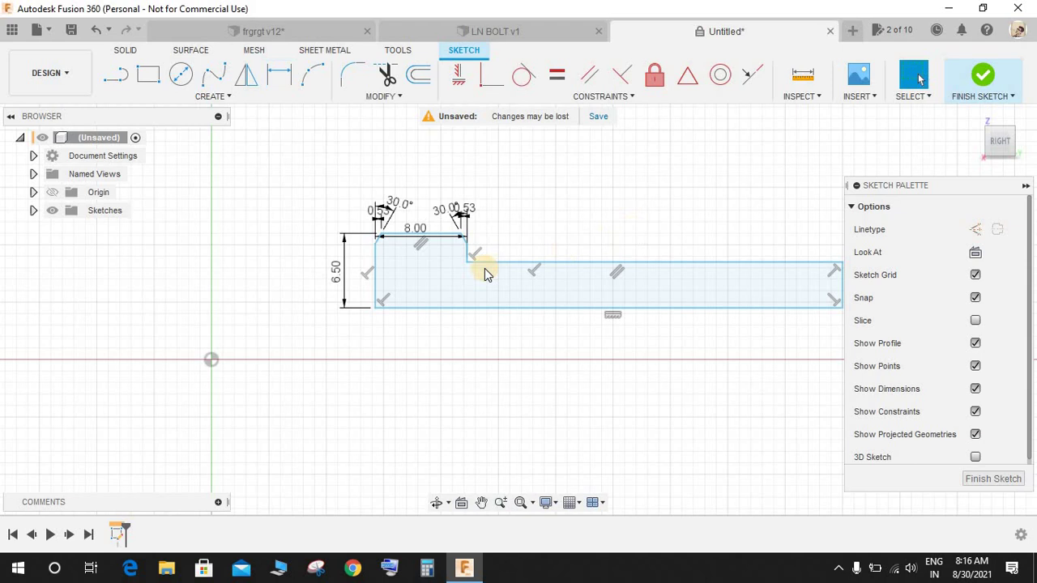
Step: Make the profile's lower-left corner coincident with the origin and finish the sketch
{"action": "left_click", "coordinate": [491, 74]}
{"action": "left_click", "coordinate": [211, 360]}
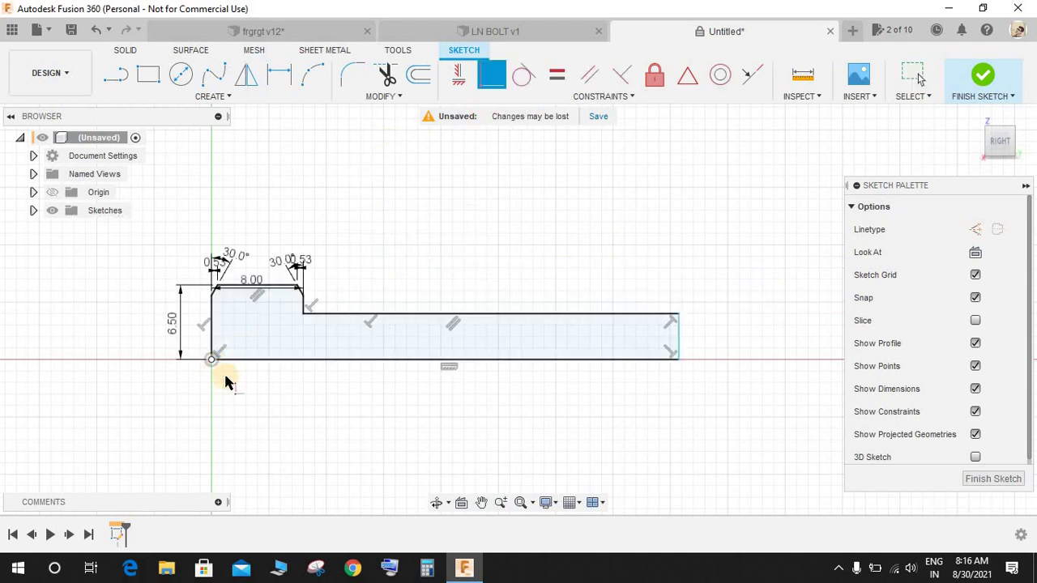
{"action": "key", "text": "Escape"}
{"action": "scroll", "coordinate": [259, 336], "scroll_direction": "up", "scroll_amount": 1}
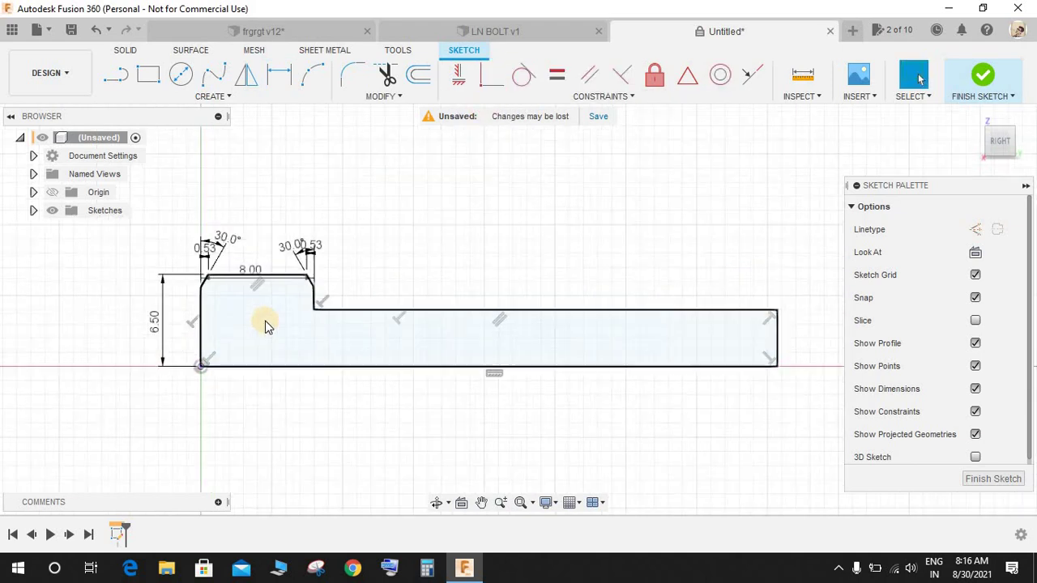
{"action": "left_click", "coordinate": [982, 75]}
Step: Revolve the bolt profile 360° about its long bottom line as a new component
{"action": "left_click", "coordinate": [294, 305]}
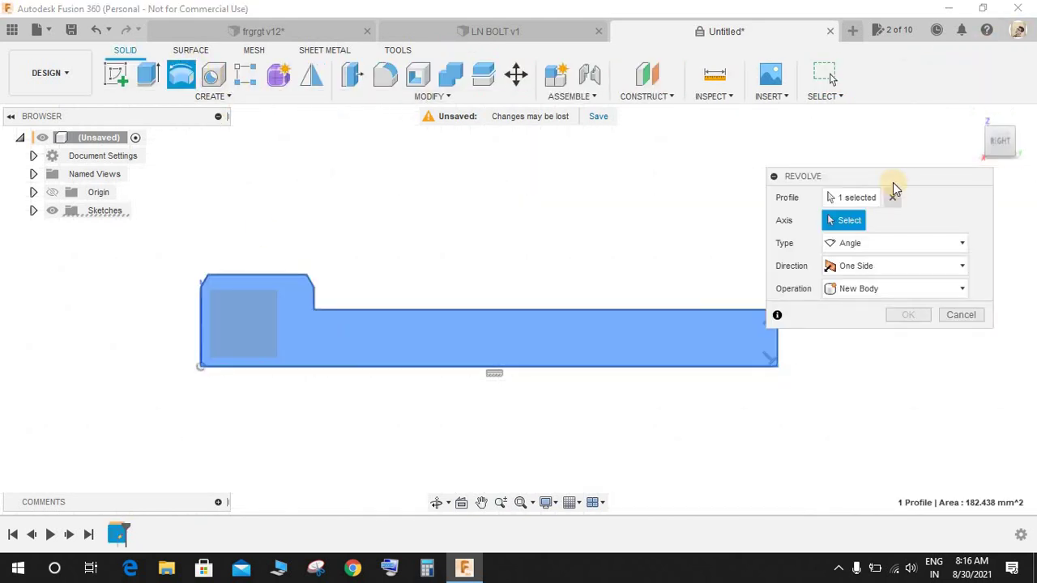
{"action": "left_click", "coordinate": [610, 372]}
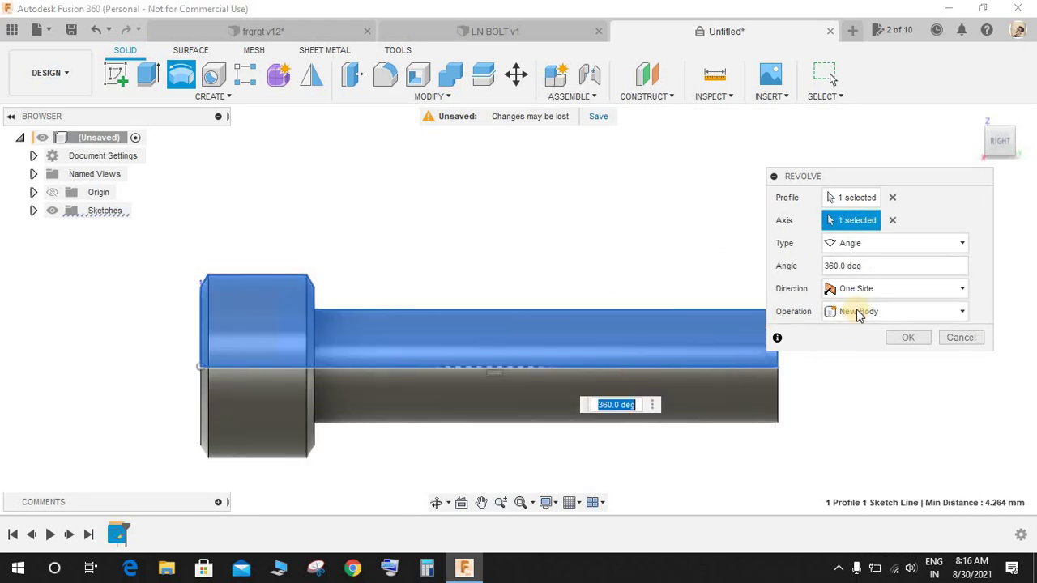
{"action": "left_click", "coordinate": [858, 313]}
{"action": "left_click", "coordinate": [859, 380]}
{"action": "left_click", "coordinate": [907, 343]}
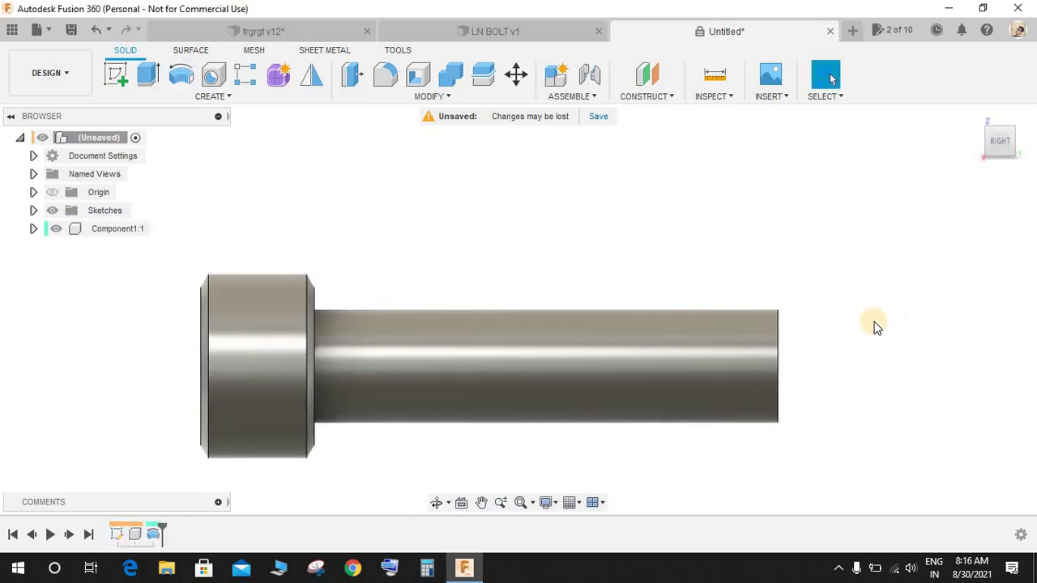
Step: Sketch a circumscribed hexagon with a 6.5/2 mm radius, centred on the origin, on the head's flat end face
{"action": "mouse_move", "coordinate": [923, 327]}
{"action": "middle_mouse_down", "text": "shift"}
{"action": "mouse_move", "coordinate": [900, 310]}
{"action": "mouse_move", "coordinate": [251, 243]}
{"action": "mouse_move", "coordinate": [186, 170]}
{"action": "middle_mouse_up", "text": "shift"}
{"action": "left_click", "coordinate": [116, 74]}
{"action": "mouse_move", "coordinate": [388, 186]}
{"action": "middle_mouse_down", "text": "shift"}
{"action": "mouse_move", "coordinate": [308, 417]}
{"action": "mouse_move", "coordinate": [313, 394]}
{"action": "middle_mouse_up", "text": "shift"}
{"action": "left_click", "coordinate": [312, 394]}
{"action": "left_click", "coordinate": [223, 103]}
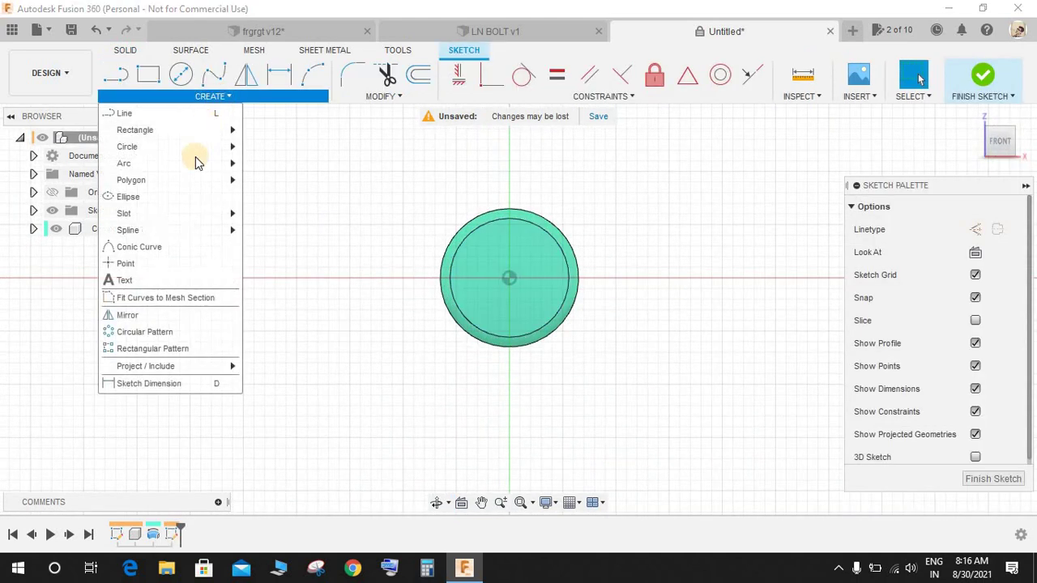
{"action": "left_click", "coordinate": [226, 180]}
{"action": "left_click", "coordinate": [270, 179]}
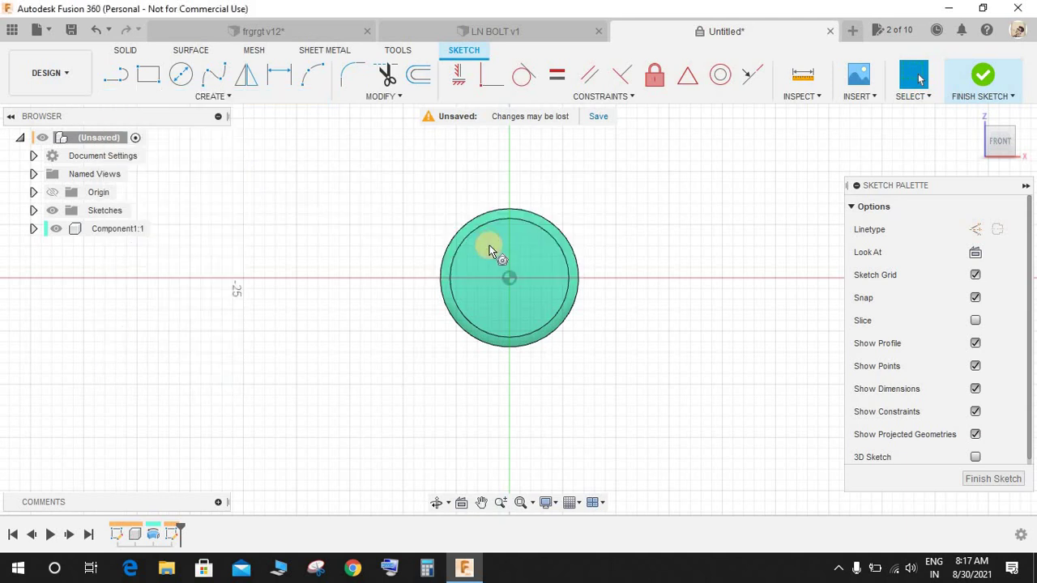
{"action": "left_click", "coordinate": [508, 278]}
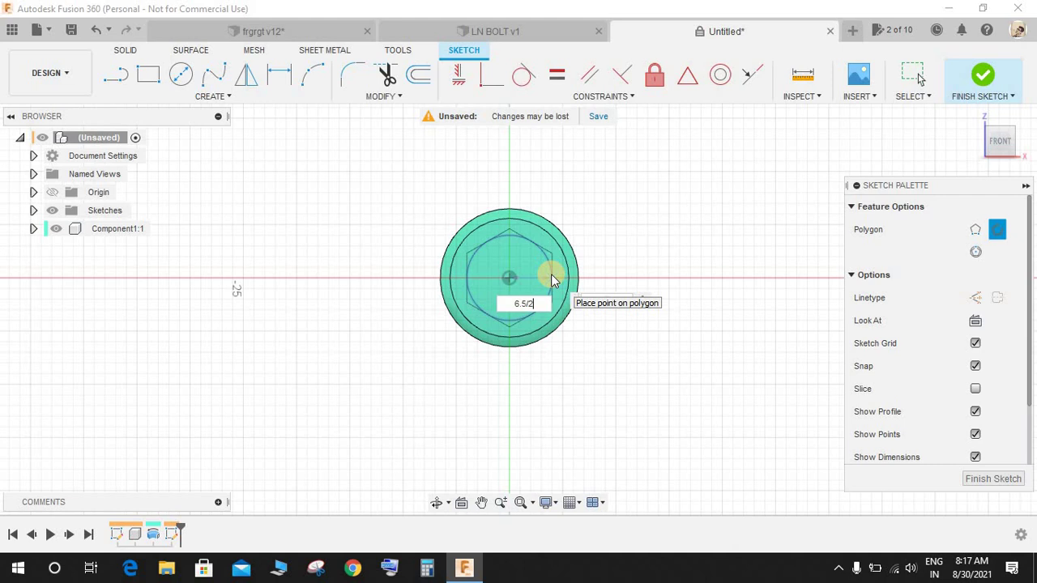
{"action": "key", "text": "Return"}
{"action": "left_click", "coordinate": [982, 75]}
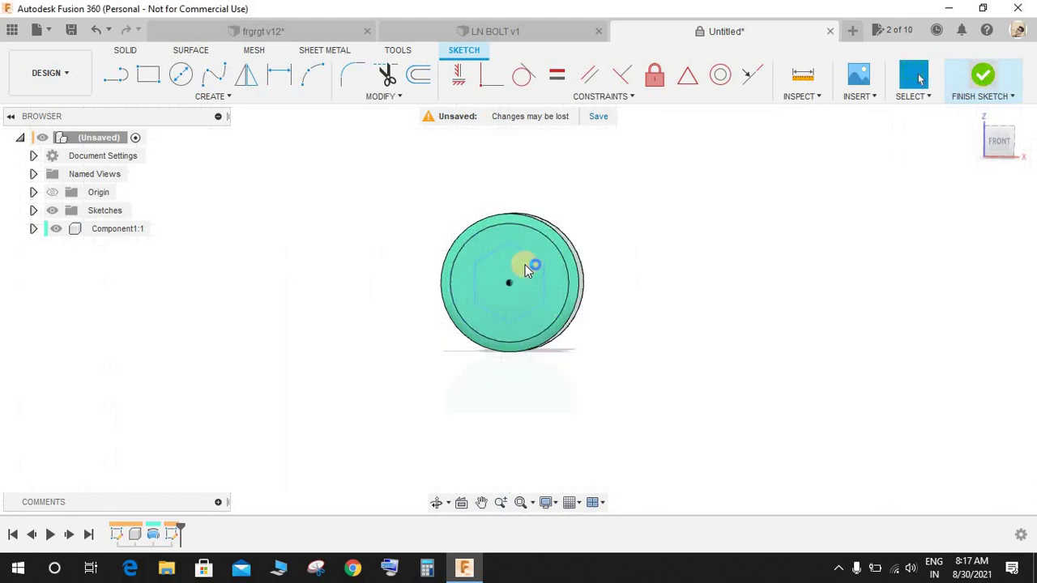
Step: Extrude the hexagon into the head as a cut, about three quarters of the head's length deep
{"action": "left_click", "coordinate": [149, 77]}
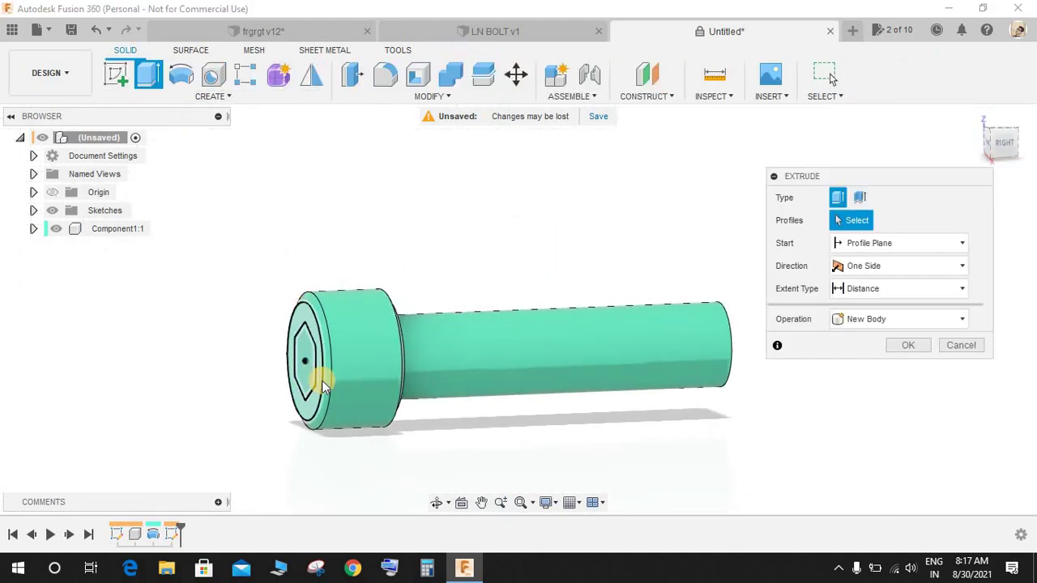
{"action": "left_click", "coordinate": [305, 361]}
{"action": "left_click_drag", "start_coordinate": [316, 358], "coordinate": [328, 359]}
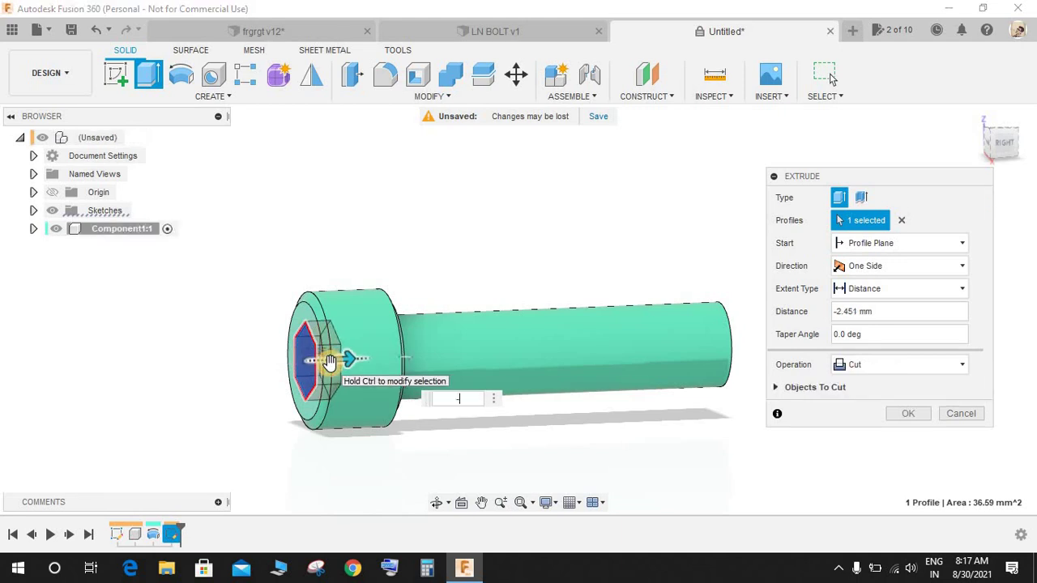
{"action": "key", "text": "Return"}
Step: Start a sketch on the vertical plane through the bolt's axis and slice the model at that plane
{"action": "left_click", "coordinate": [115, 75]}
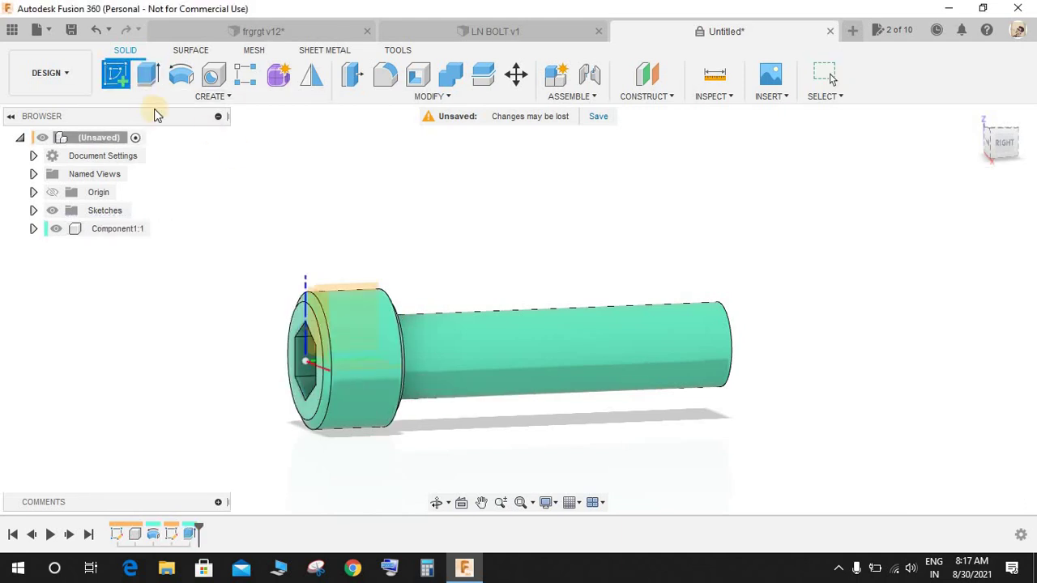
{"action": "left_click", "coordinate": [345, 296]}
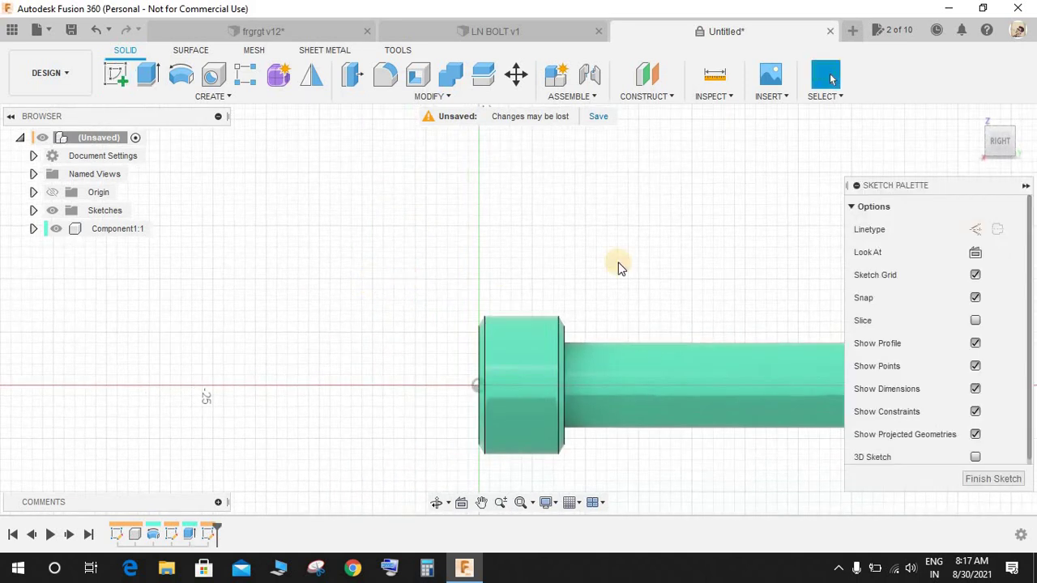
{"action": "left_click", "coordinate": [976, 321]}
{"action": "scroll", "coordinate": [481, 350], "scroll_direction": "up", "scroll_amount": 2}
{"action": "middle_click_drag", "start_coordinate": [575, 300], "coordinate": [462, 289]}
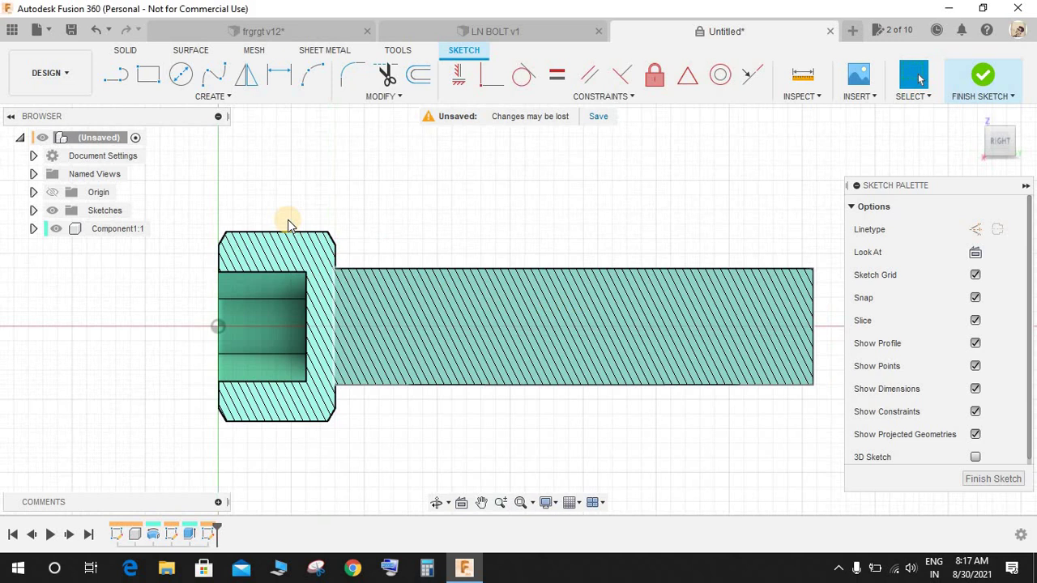
Step: Draw a vertical line about 9 mm long from the origin upward along the head's end face
{"action": "scroll", "coordinate": [462, 289], "scroll_direction": "up", "scroll_amount": 1}
{"action": "left_click", "coordinate": [116, 74]}
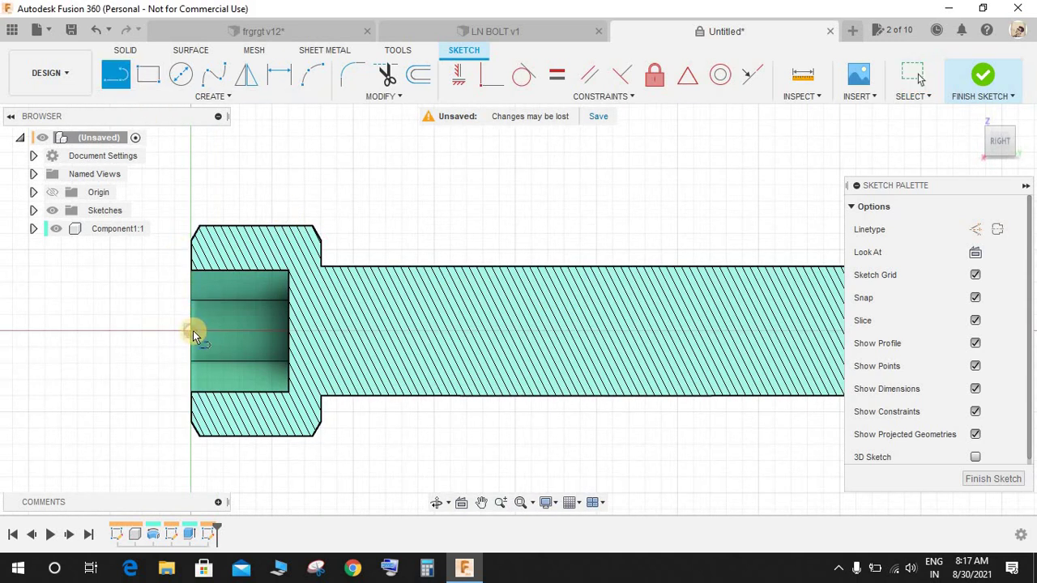
{"action": "left_click", "coordinate": [192, 330]}
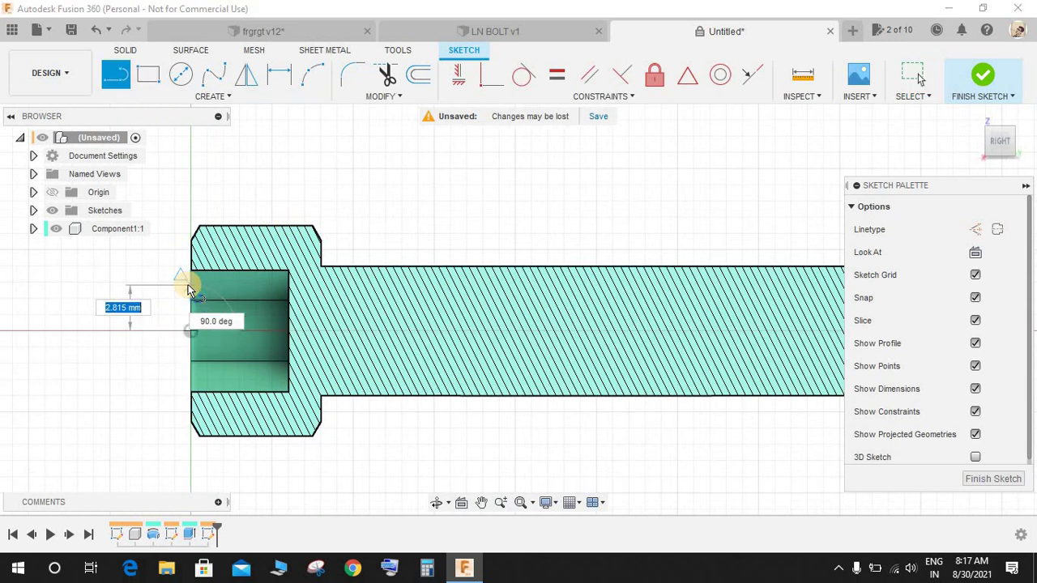
{"action": "scroll", "coordinate": [186, 280], "scroll_direction": "up", "scroll_amount": 2}
{"action": "left_click", "coordinate": [192, 151]}
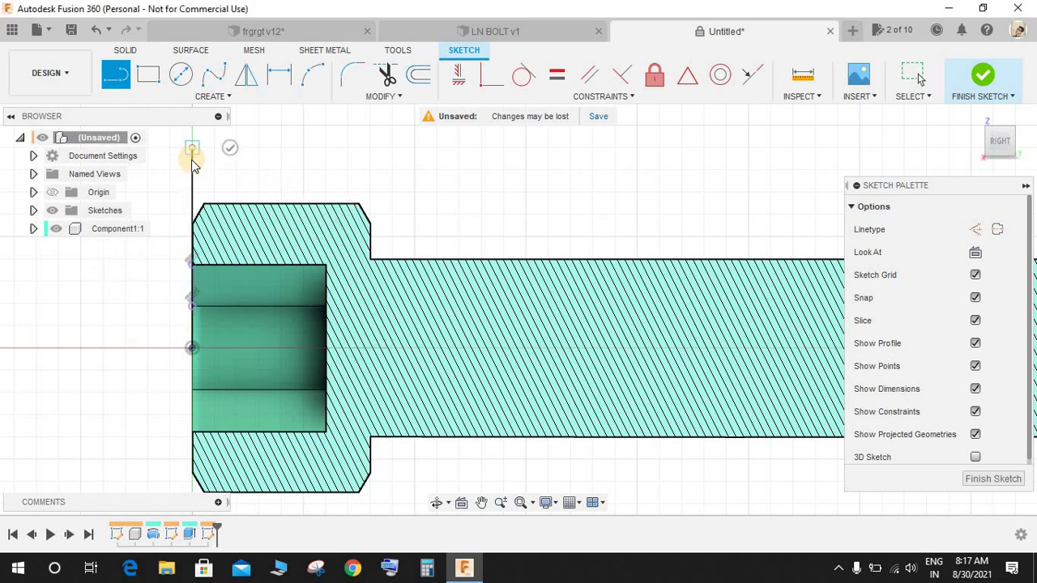
{"action": "key", "text": "Escape"}
Step: Set the length of the vertical line at the head's end face to 4 mm
{"action": "key", "text": "d"}
{"action": "left_click", "coordinate": [192, 199]}
{"action": "left_click", "coordinate": [188, 209]}
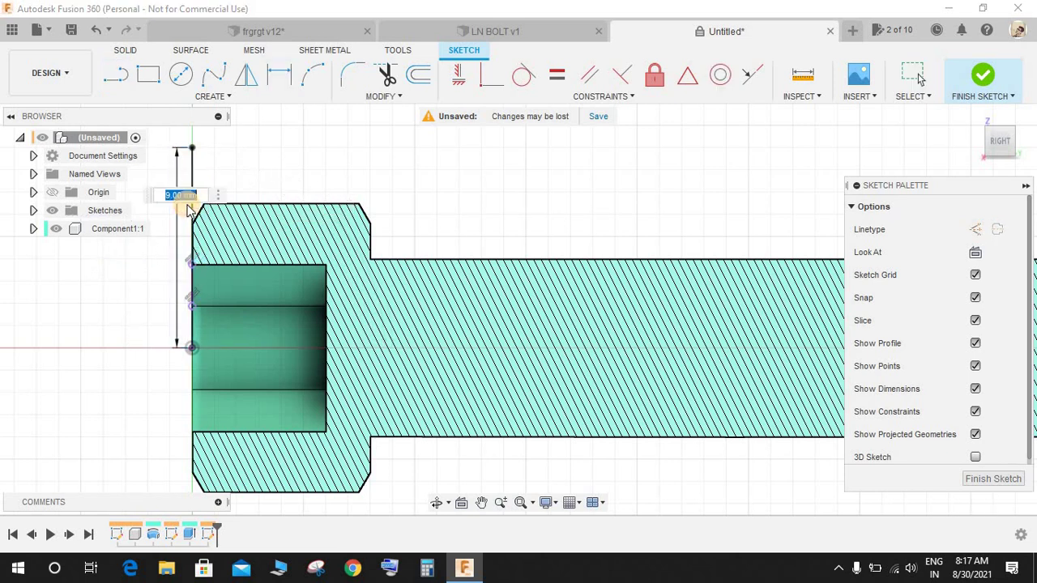
{"action": "type", "text": "4"}
{"action": "key", "text": "Return"}
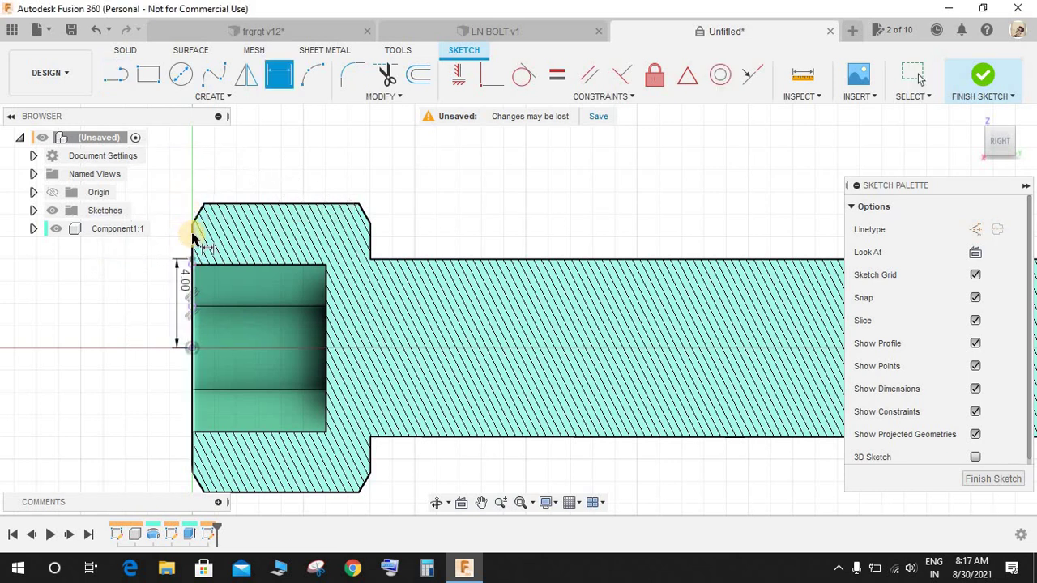
Step: Draw an 8 mm line from the origin along the bolt's axis and a sloped line about 4.5 mm long from the 4 mm line's upper end to the axis
{"action": "scroll", "coordinate": [192, 227], "scroll_direction": "up", "scroll_amount": 2}
{"action": "key", "text": "l"}
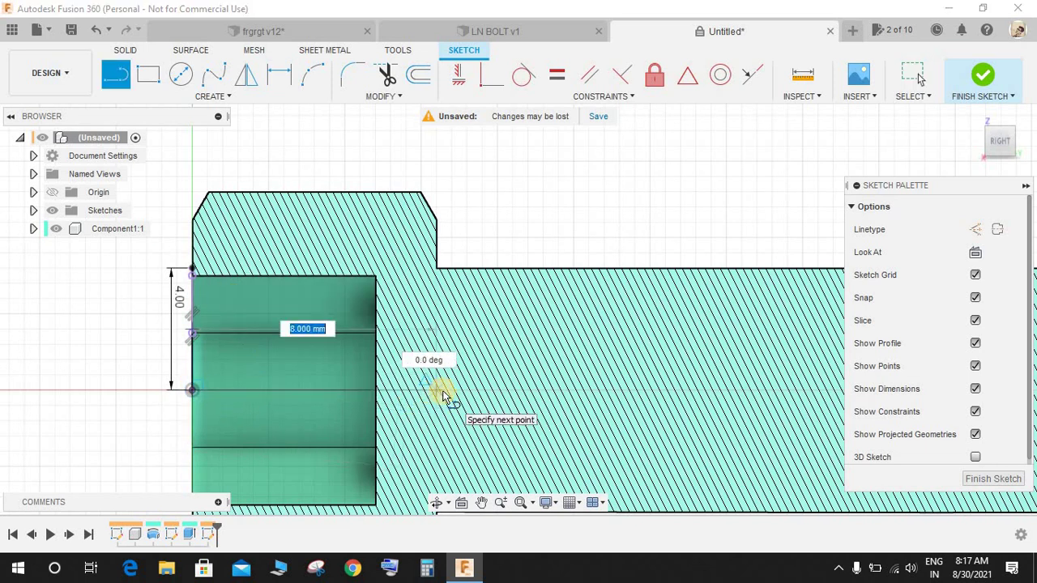
{"action": "key", "text": "Escape"}
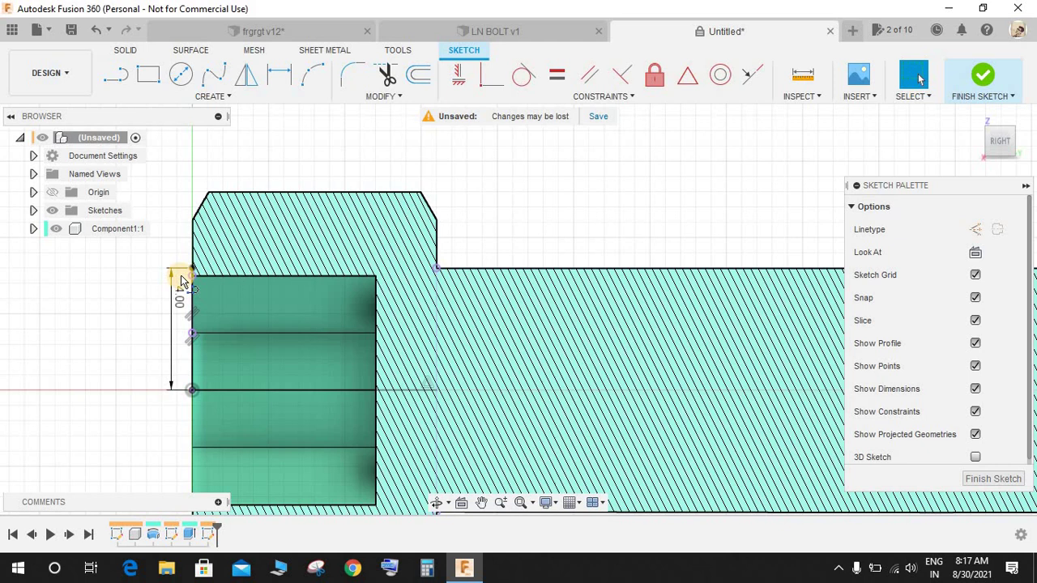
{"action": "key", "text": "l"}
{"action": "left_click", "coordinate": [255, 389]}
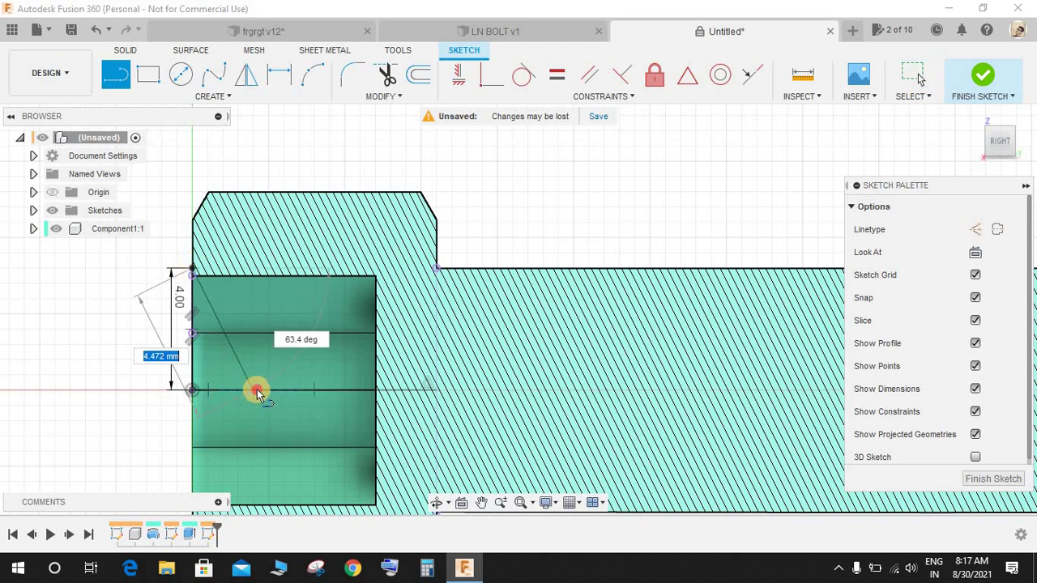
Step: Sketch a second triangle with a vertical line at the socket floor and a sloped line to the axis, and hide the bolt component
{"action": "left_click", "coordinate": [365, 317]}
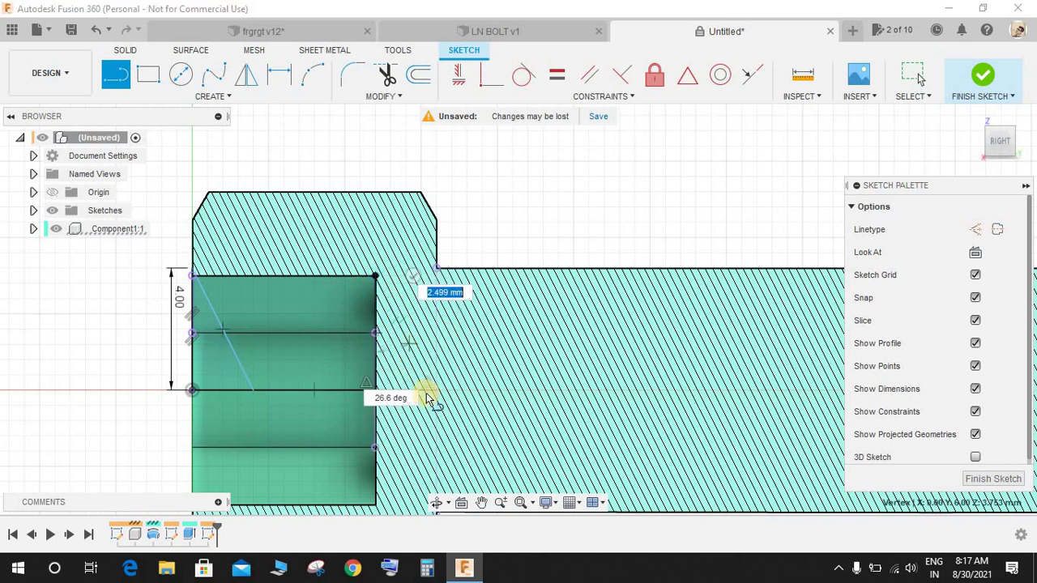
{"action": "left_click", "coordinate": [56, 230]}
{"action": "left_click", "coordinate": [57, 230]}
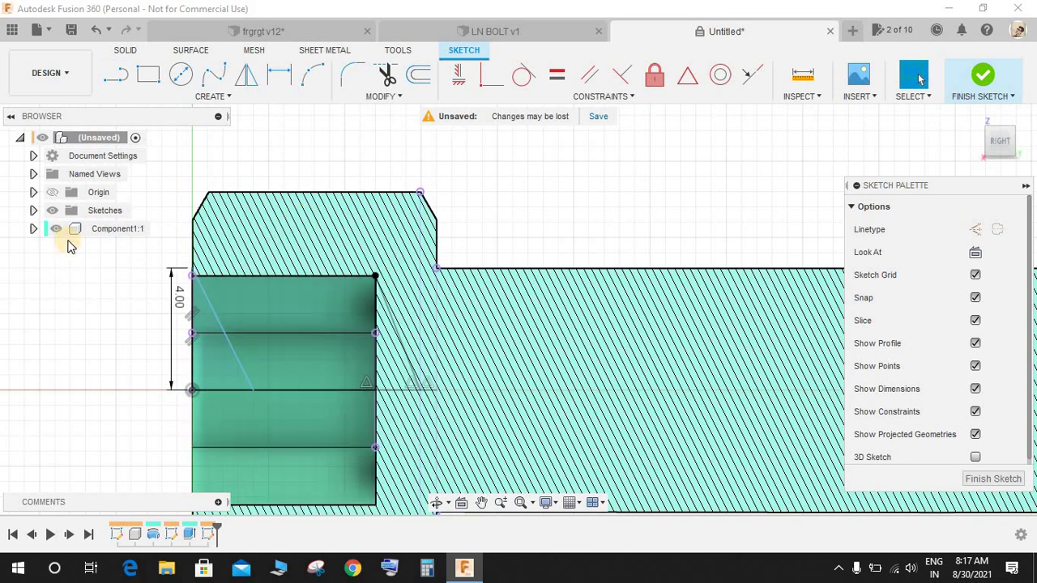
{"action": "left_click", "coordinate": [57, 230]}
Step: Set the angle between the vertical and sloped lines of the triangle at the head's end to 30 degrees
{"action": "key", "text": "d"}
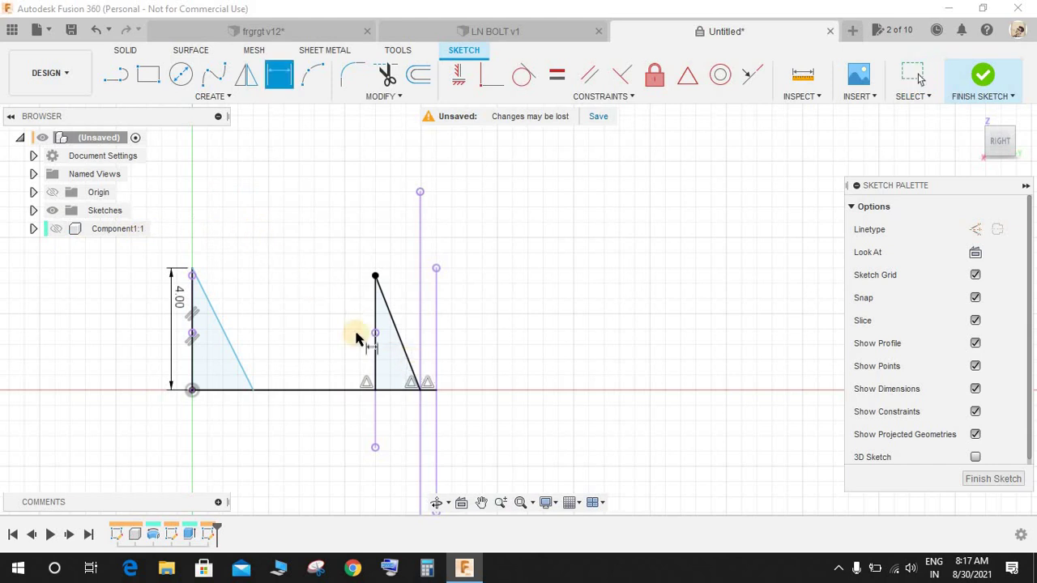
{"action": "left_click", "coordinate": [202, 292]}
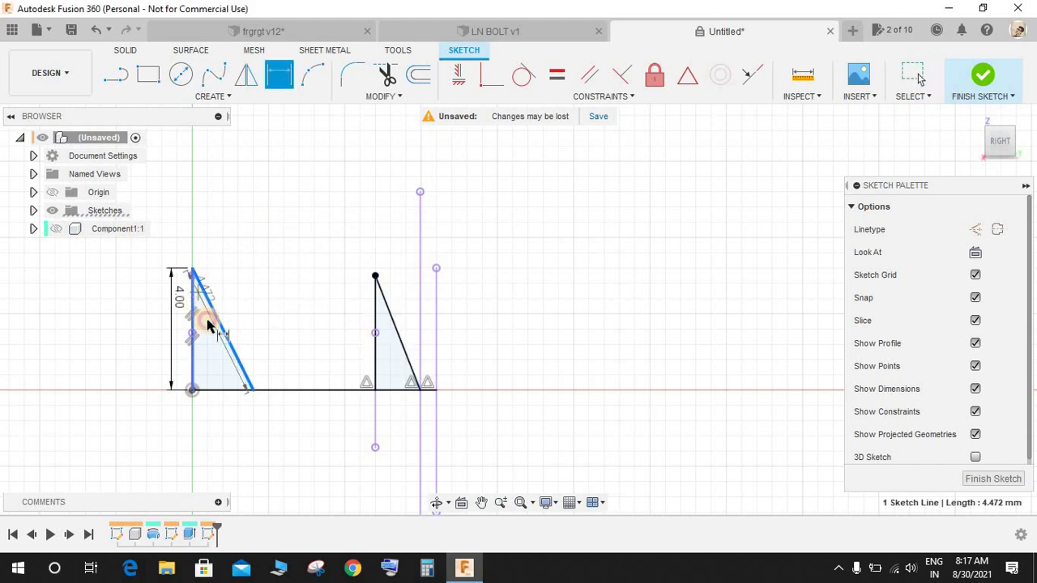
{"action": "left_click", "coordinate": [208, 324]}
{"action": "left_click", "coordinate": [235, 354]}
{"action": "type", "text": "30"}
{"action": "key", "text": "Return"}
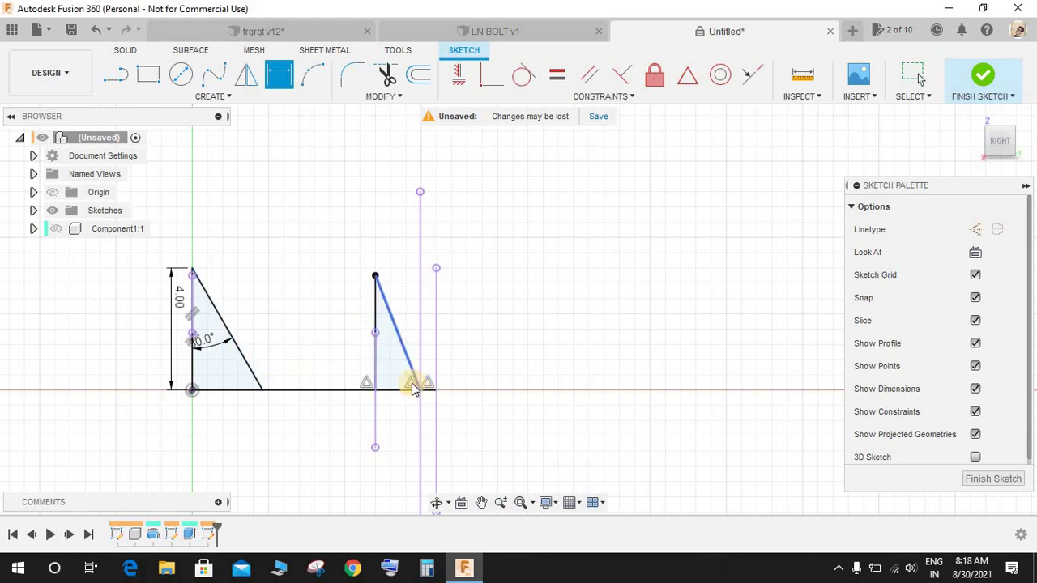
{"action": "key", "text": "Escape"}
Step: Try to dimension the angle between the vertical and sloped lines of the triangle at the socket floor
{"action": "left_click", "coordinate": [412, 378]}
{"action": "left_click", "coordinate": [421, 389]}
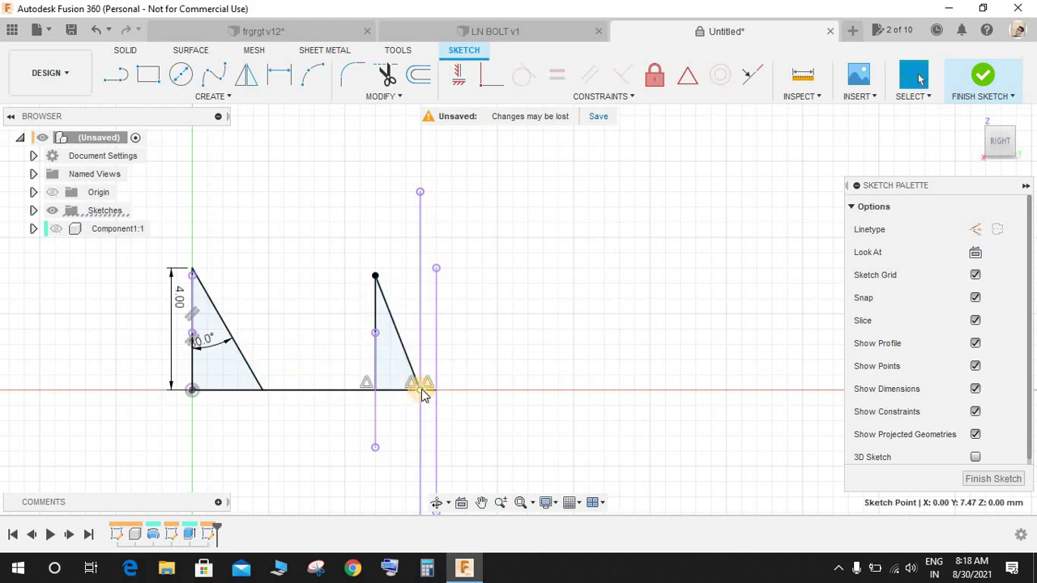
{"action": "left_click", "coordinate": [409, 386]}
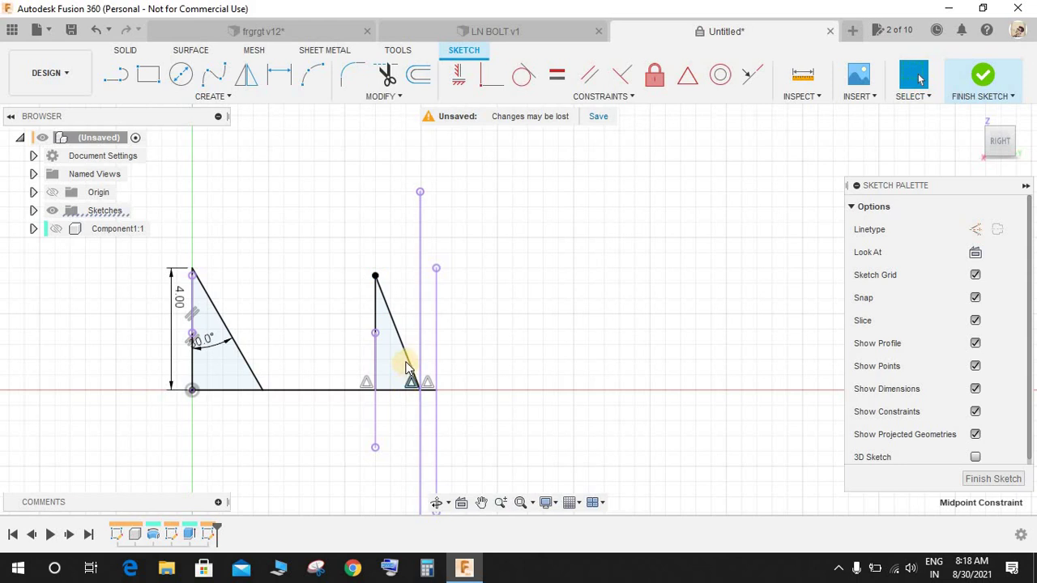
{"action": "key", "text": "d"}
{"action": "left_click", "coordinate": [376, 300]}
{"action": "left_click", "coordinate": [389, 311]}
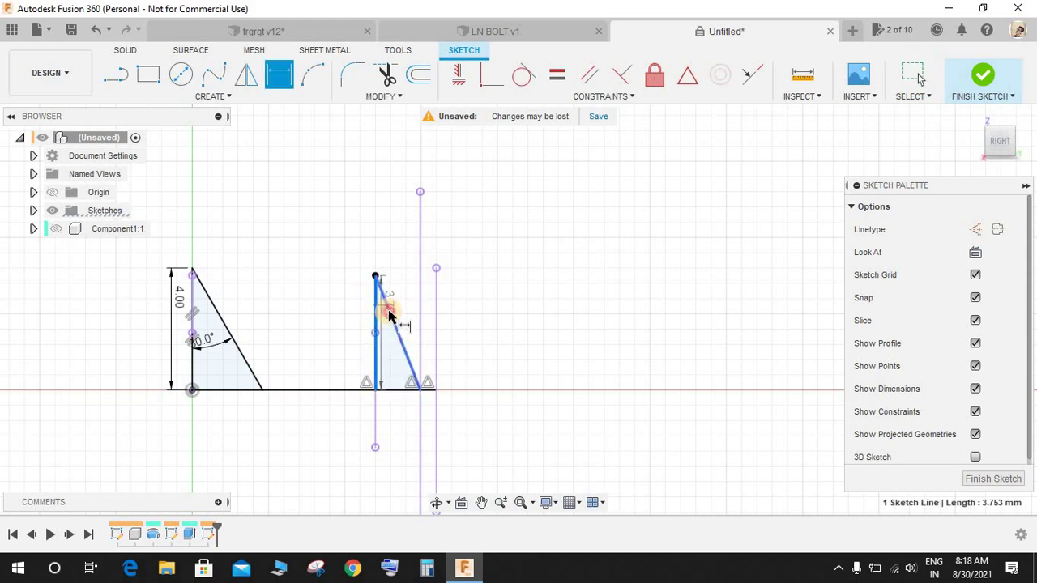
{"action": "left_click", "coordinate": [390, 316]}
{"action": "left_click", "coordinate": [387, 350]}
{"action": "left_click", "coordinate": [620, 300]}
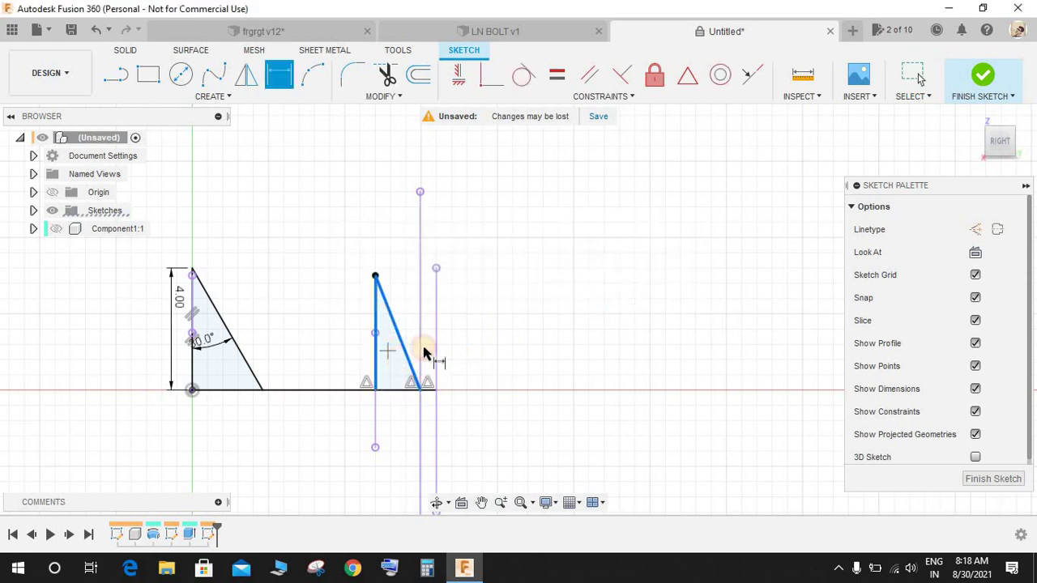
Step: Replace the socket-floor triangle's sloped line with a longer one from the vertical line's upper end to beyond the axis
{"action": "scroll", "coordinate": [421, 345], "scroll_direction": "up", "scroll_amount": 2}
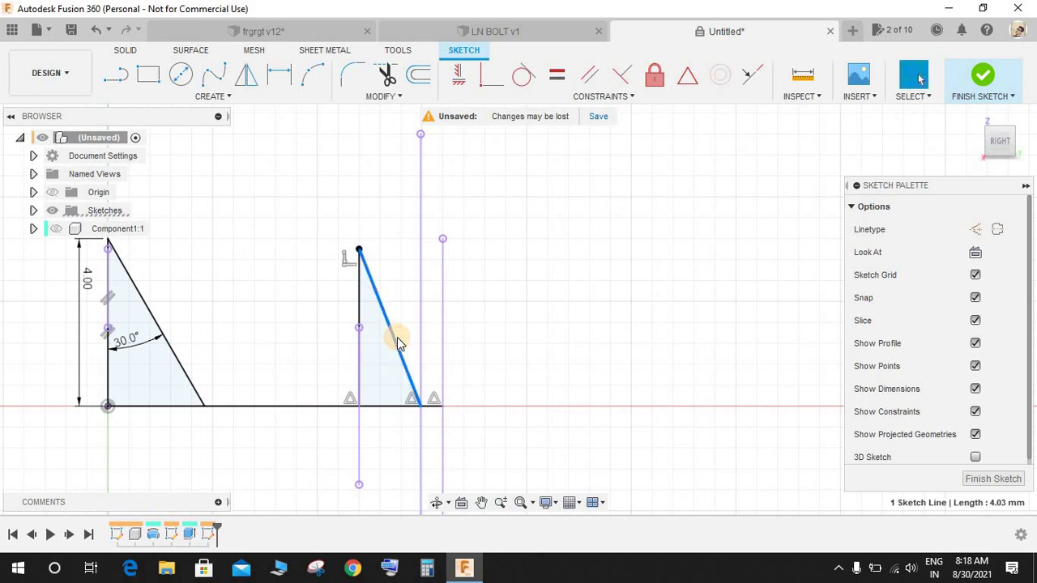
{"action": "key", "text": "Delete"}
{"action": "key", "text": "o"}
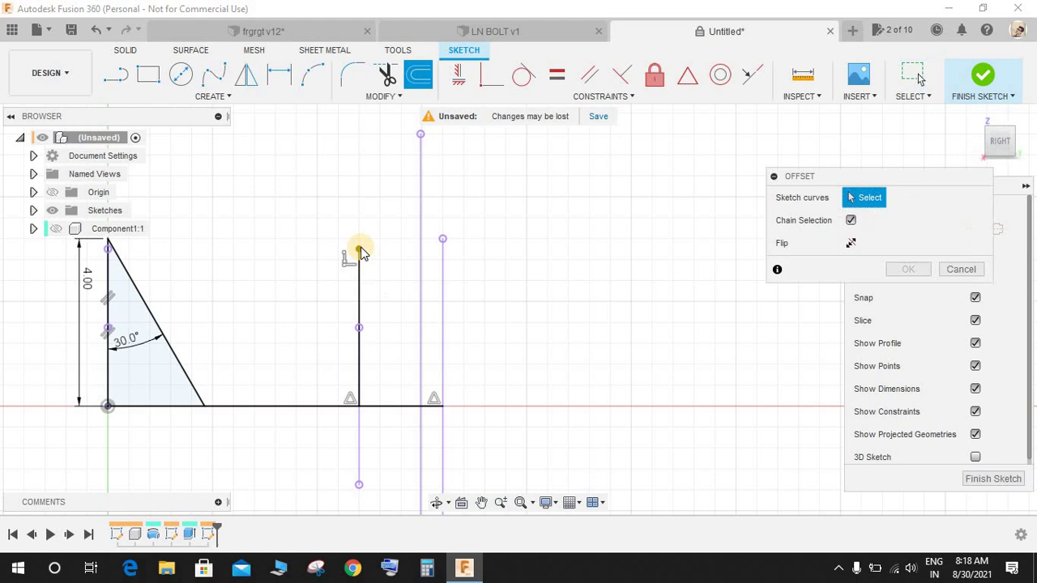
{"action": "key", "text": "Escape"}
{"action": "key", "text": "l"}
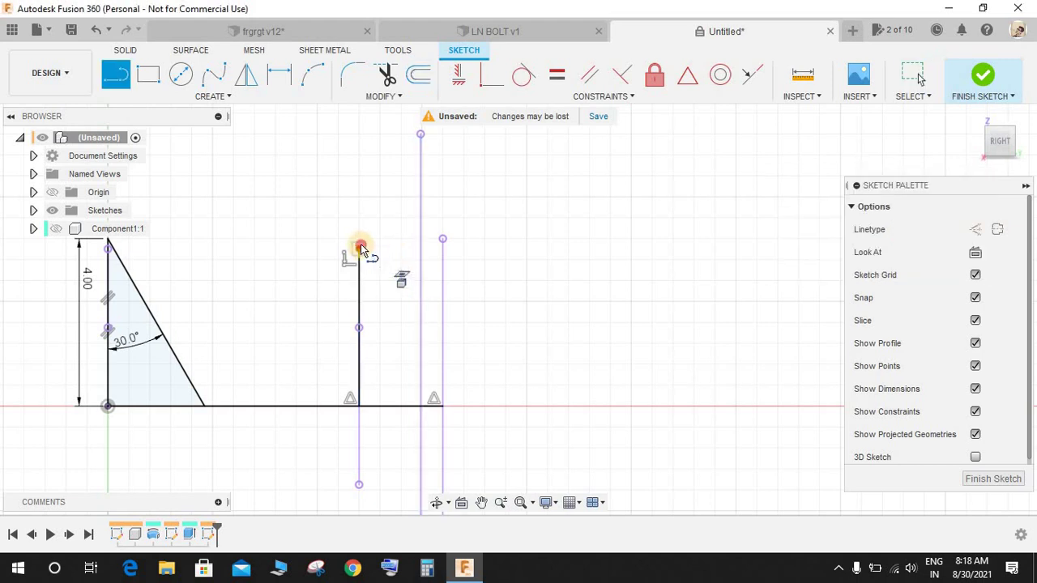
{"action": "left_click", "coordinate": [360, 248]}
{"action": "left_click", "coordinate": [505, 436]}
{"action": "key", "text": "Escape"}
Step: Set the angle between the socket-floor vertical line and the new sloped line to 30 degrees
{"action": "key", "text": "d"}
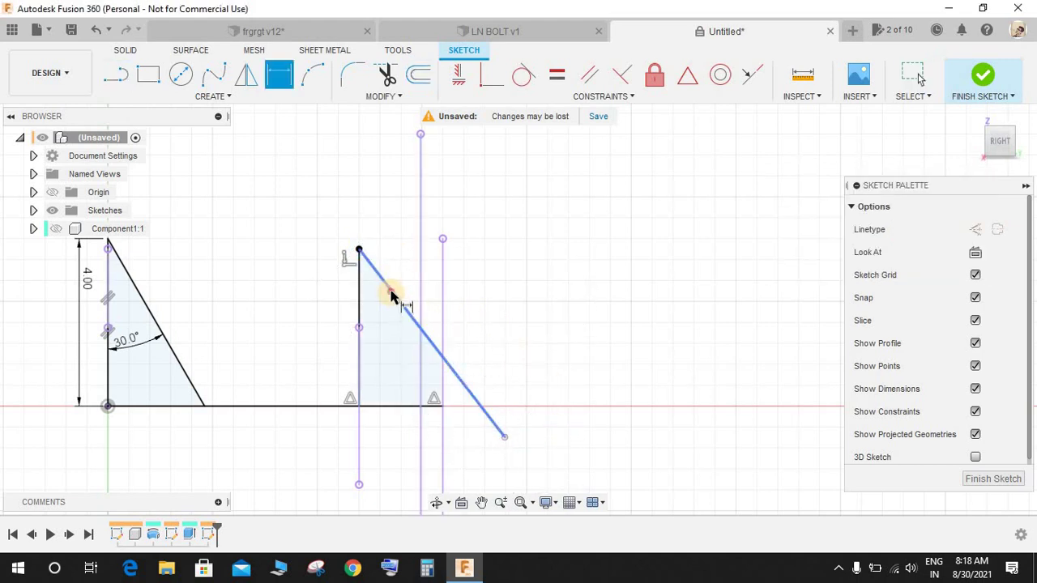
{"action": "left_click", "coordinate": [390, 297]}
{"action": "left_click", "coordinate": [359, 301]}
{"action": "left_click", "coordinate": [386, 322]}
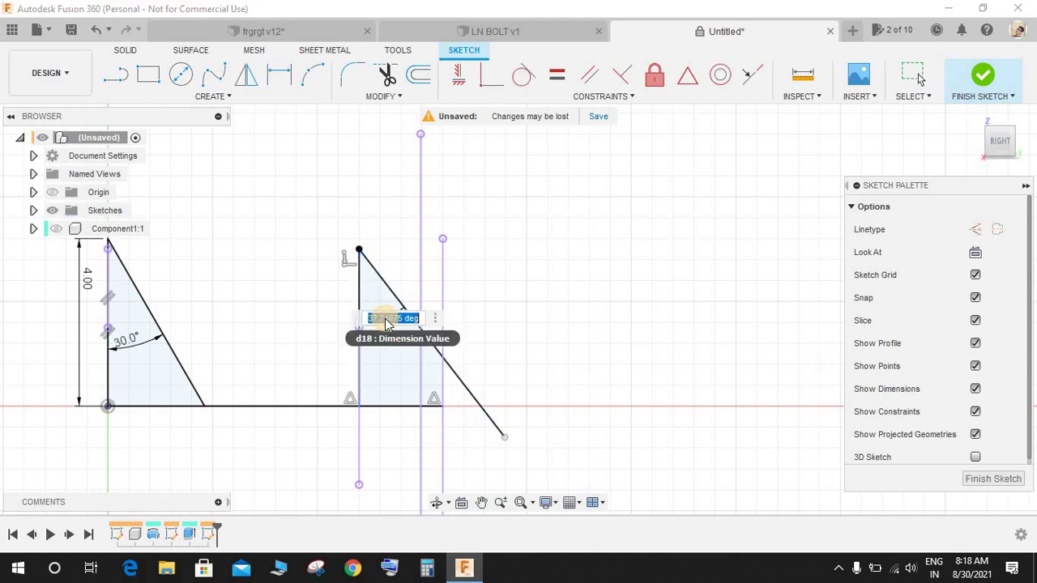
{"action": "type", "text": "30"}
{"action": "key", "text": "Return"}
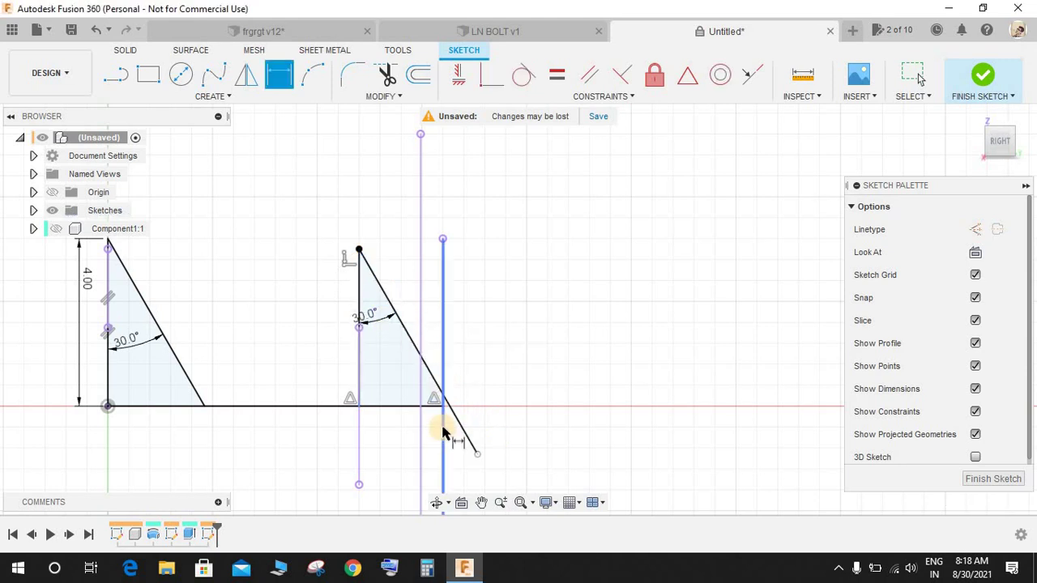
Step: Extend the axis line past the second sloped line and trim both lines' overruns at their intersection
{"action": "scroll", "coordinate": [446, 403], "scroll_direction": "up", "scroll_amount": 2}
{"action": "key", "text": "Escape"}
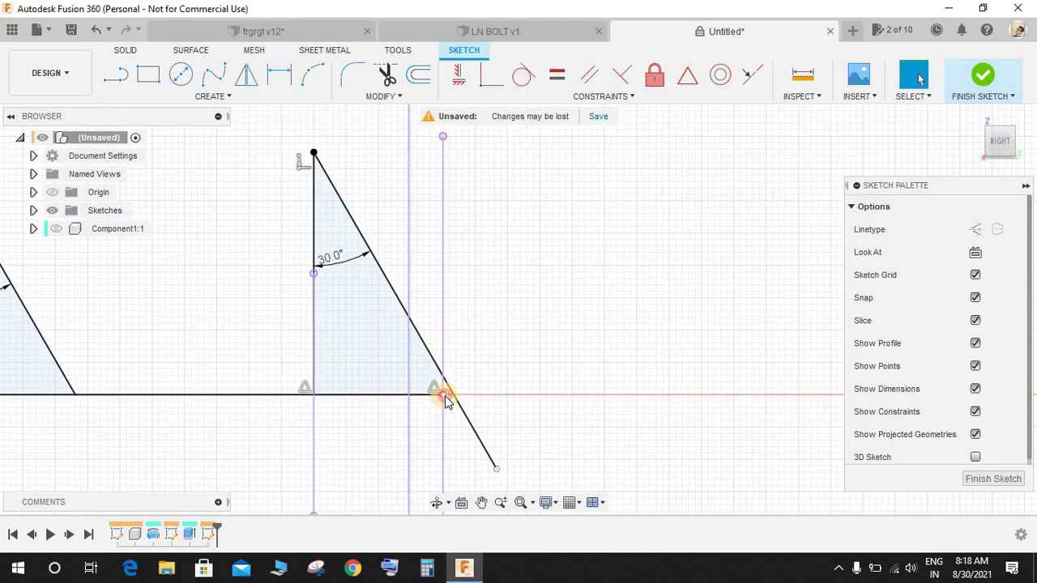
{"action": "scroll", "coordinate": [444, 403], "scroll_direction": "up", "scroll_amount": 2}
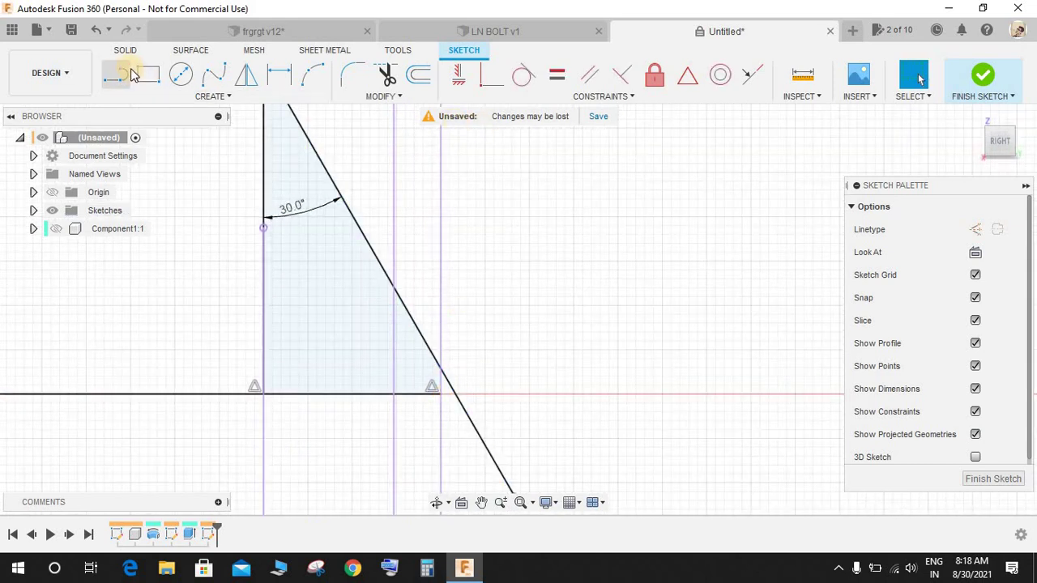
{"action": "left_click", "coordinate": [132, 74]}
{"action": "left_click", "coordinate": [483, 396]}
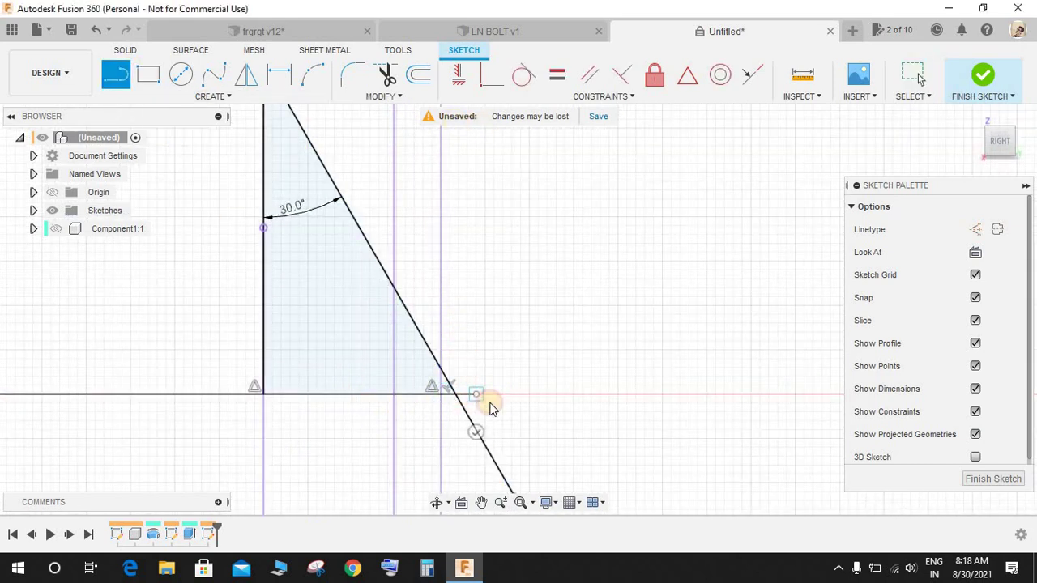
{"action": "key", "text": "Escape"}
{"action": "scroll", "coordinate": [481, 402], "scroll_direction": "up", "scroll_amount": 2}
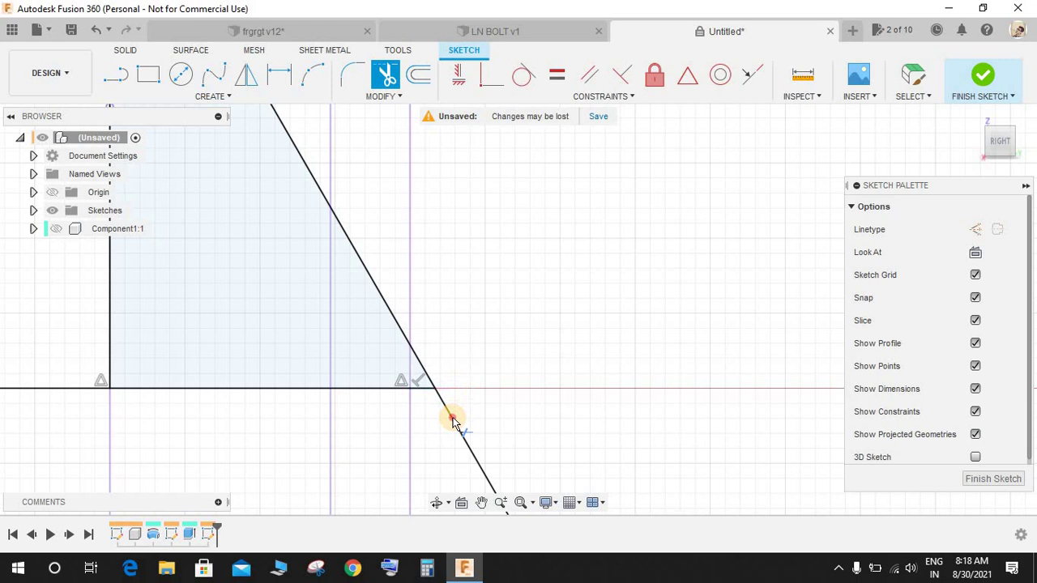
{"action": "left_click", "coordinate": [452, 421]}
{"action": "scroll", "coordinate": [520, 362], "scroll_direction": "down", "scroll_amount": 4}
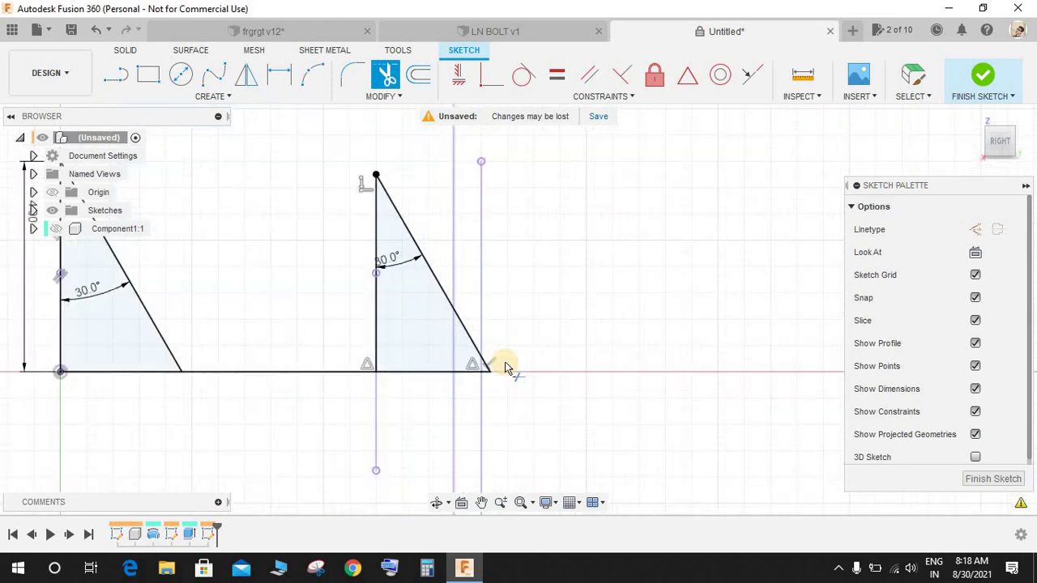
Step: Show the bolt component again and finish the sketch
{"action": "left_click", "coordinate": [58, 229]}
{"action": "key", "text": "Escape"}
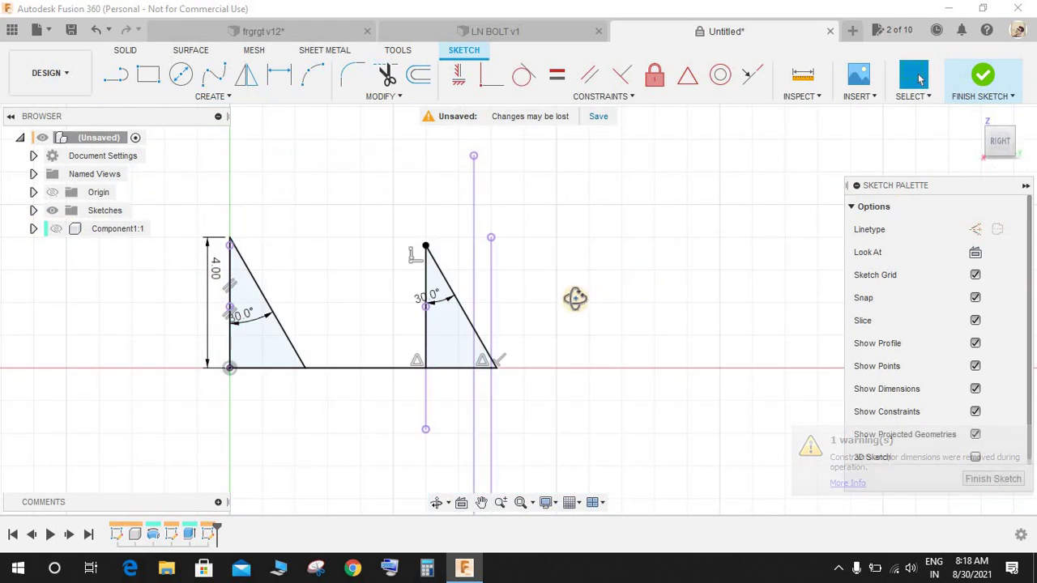
{"action": "middle_click_drag", "start_coordinate": [576, 299], "coordinate": [588, 303], "text": "shift"}
{"action": "left_click", "coordinate": [55, 229]}
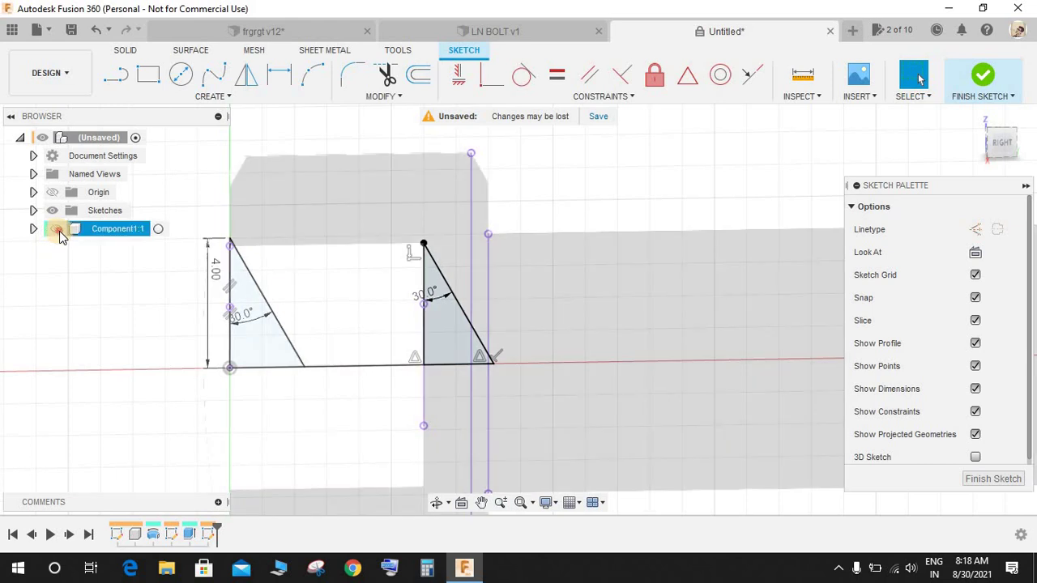
{"action": "left_click", "coordinate": [982, 96]}
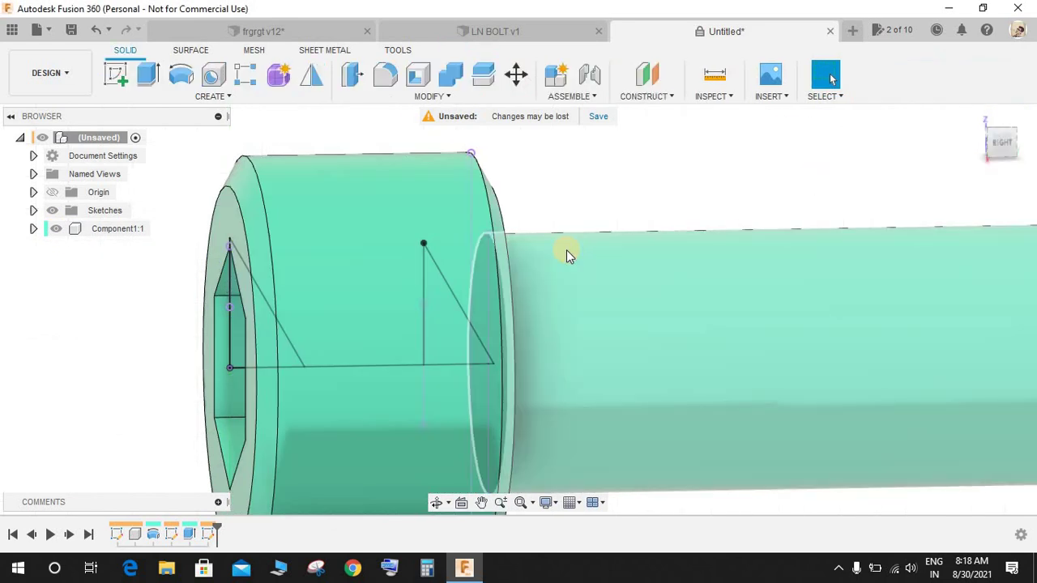
Step: Revolve the two triangular profiles about the bolt's axis line to cut conical recesses at the socket's mouth and floor
{"action": "left_click", "coordinate": [179, 71]}
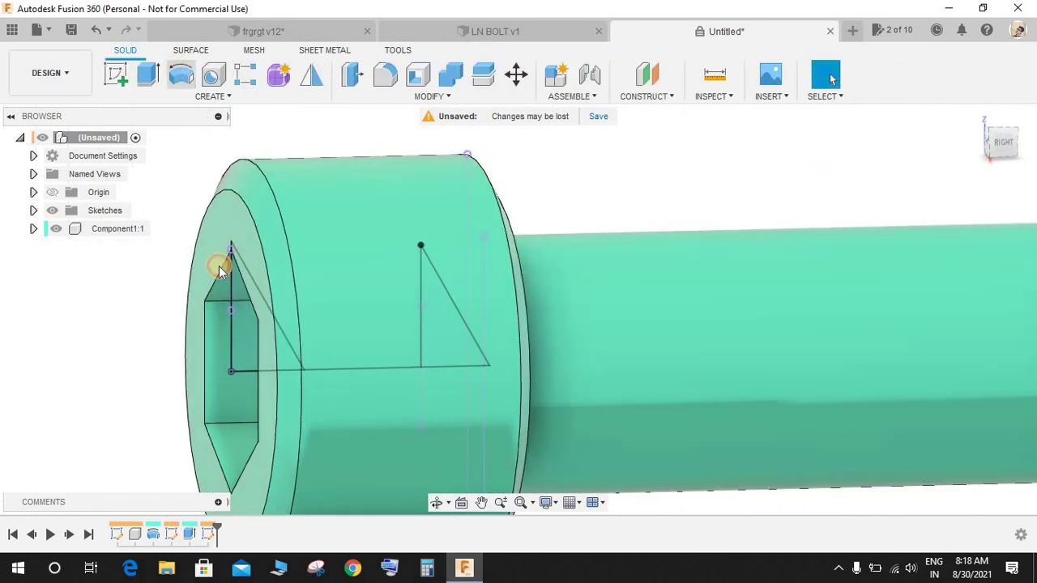
{"action": "left_click", "coordinate": [234, 347]}
{"action": "middle_click_drag", "start_coordinate": [317, 312], "coordinate": [451, 346], "text": "shift"}
{"action": "left_click", "coordinate": [443, 336]}
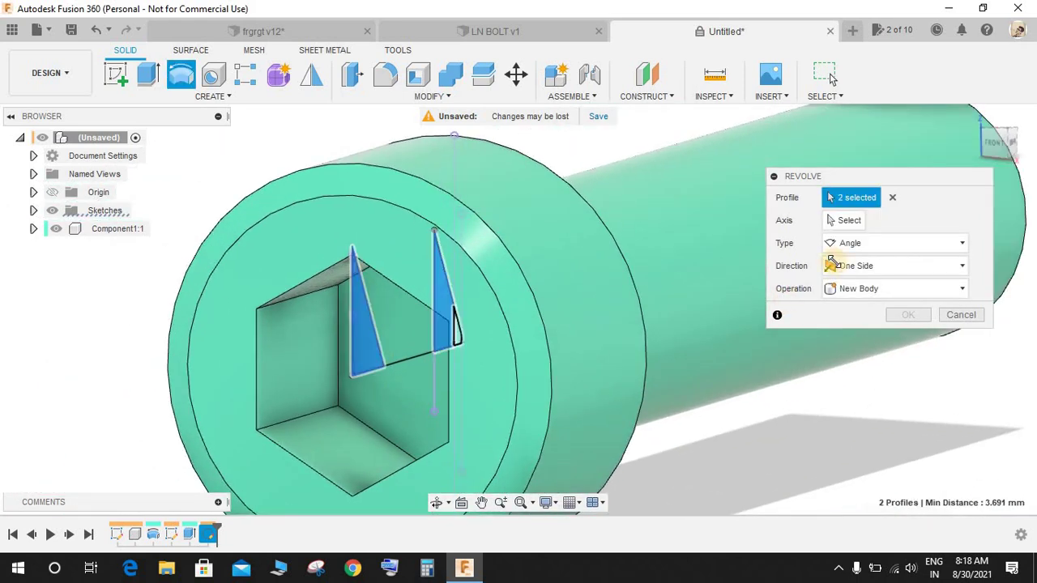
{"action": "left_click", "coordinate": [843, 221]}
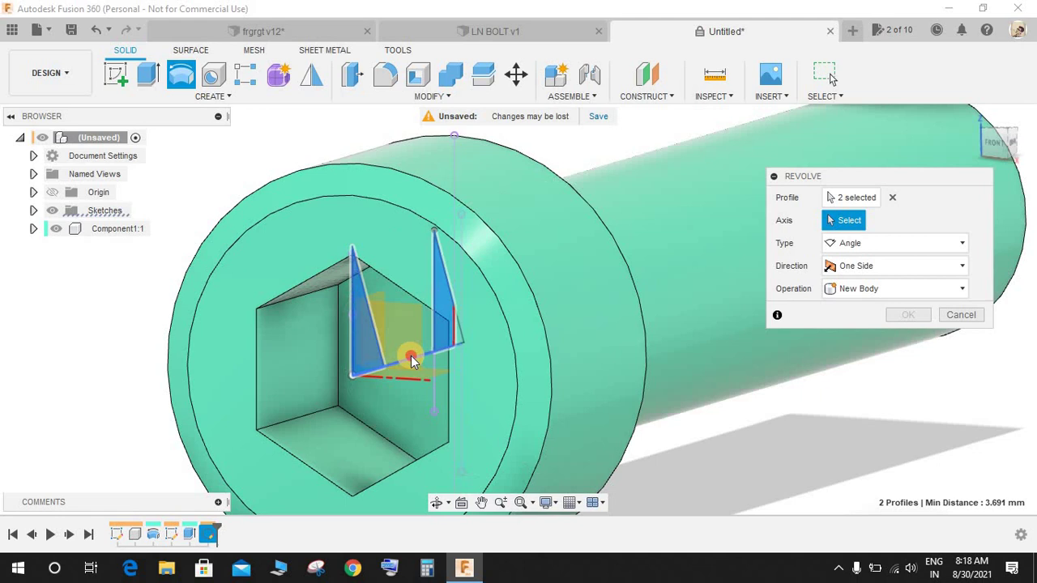
{"action": "left_click", "coordinate": [411, 357]}
{"action": "key", "text": "Return"}
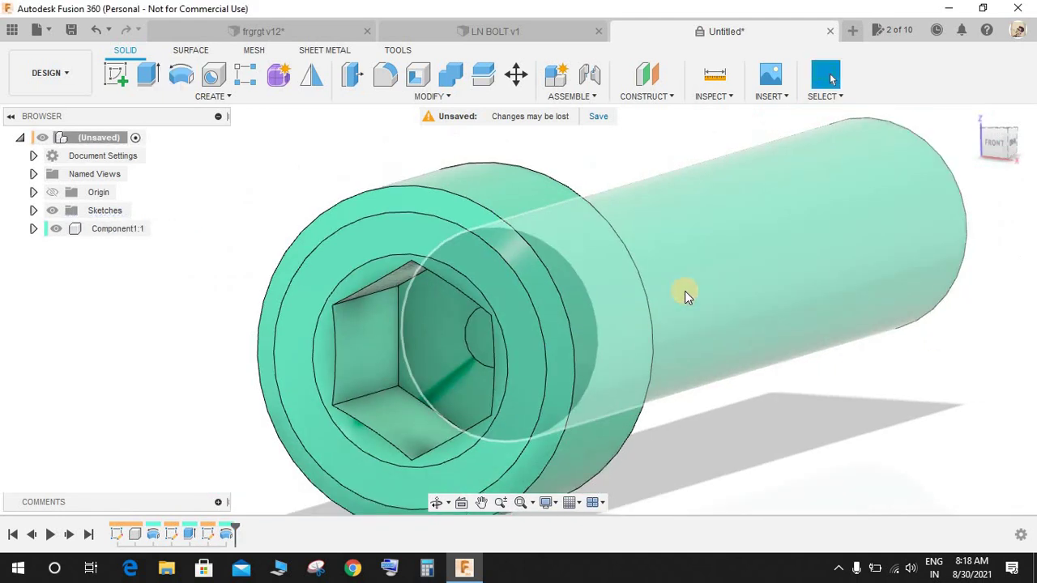
Step: Chamfer the circular edge at the shank's free end with an equal distance of 0.8 mm
{"action": "middle_click_drag", "start_coordinate": [685, 294], "coordinate": [583, 294], "text": "shift"}
{"action": "scroll", "coordinate": [582, 294], "scroll_direction": "down", "scroll_amount": 3}
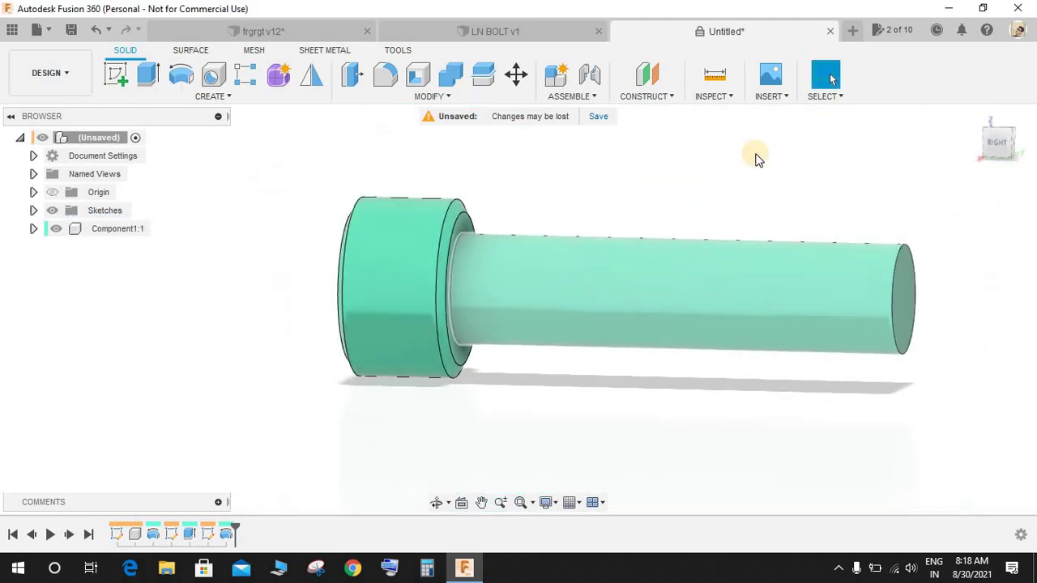
{"action": "left_click", "coordinate": [433, 95]}
{"action": "middle_click_drag", "start_coordinate": [661, 225], "coordinate": [384, 267]}
{"action": "left_click", "coordinate": [624, 286]}
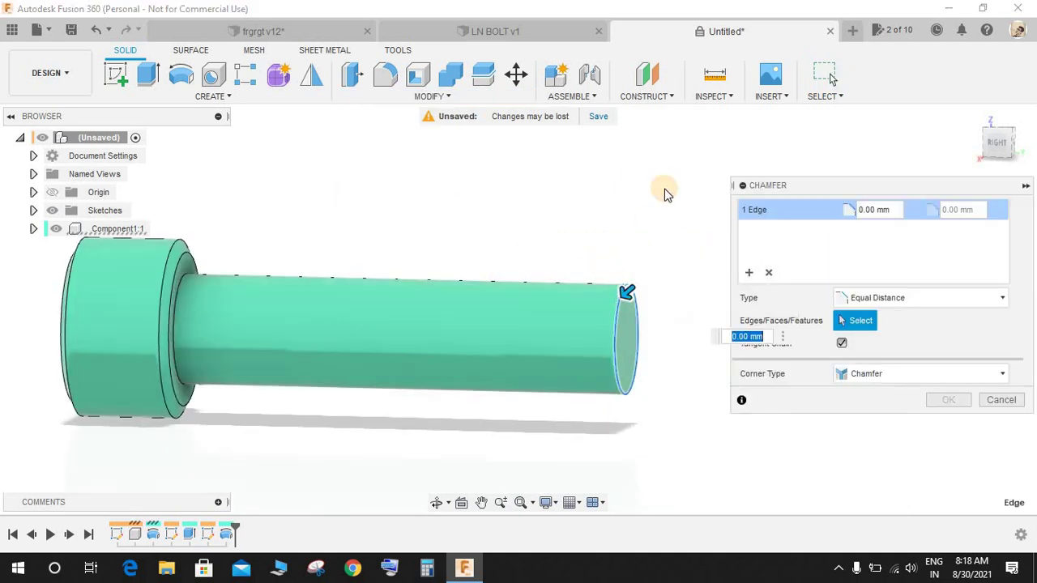
{"action": "type", "text": "0.8"}
{"action": "key", "text": "Return"}
Step: Add a full-length, right-hand ISO Metric M8x1.25 thread of class 6g to the shank's cylindrical face, without modeled geometry
{"action": "middle_click_drag", "start_coordinate": [602, 192], "coordinate": [497, 157], "text": "shift"}
{"action": "left_click", "coordinate": [212, 97]}
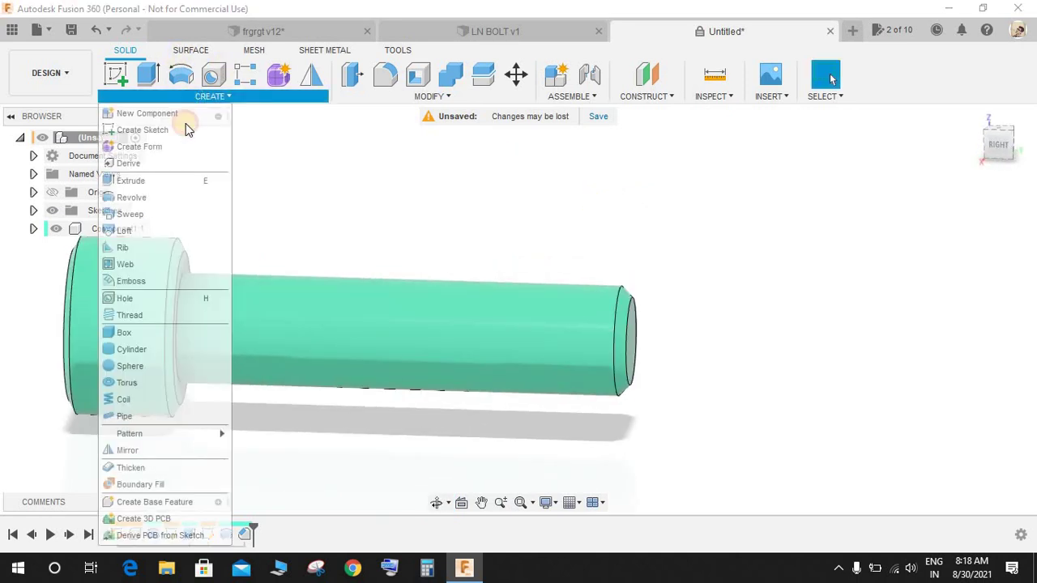
{"action": "left_click", "coordinate": [145, 314]}
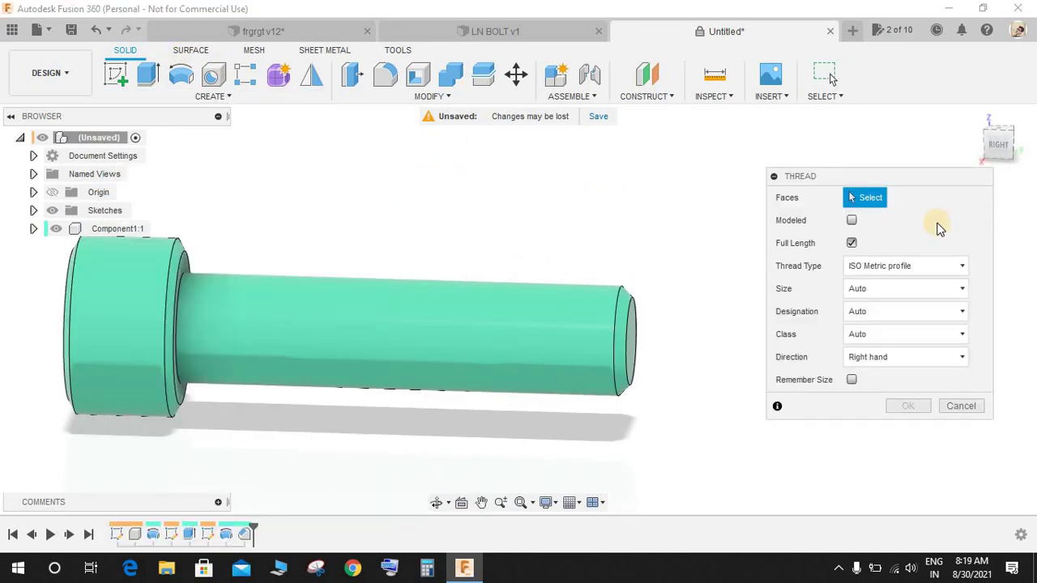
{"action": "left_click", "coordinate": [446, 354]}
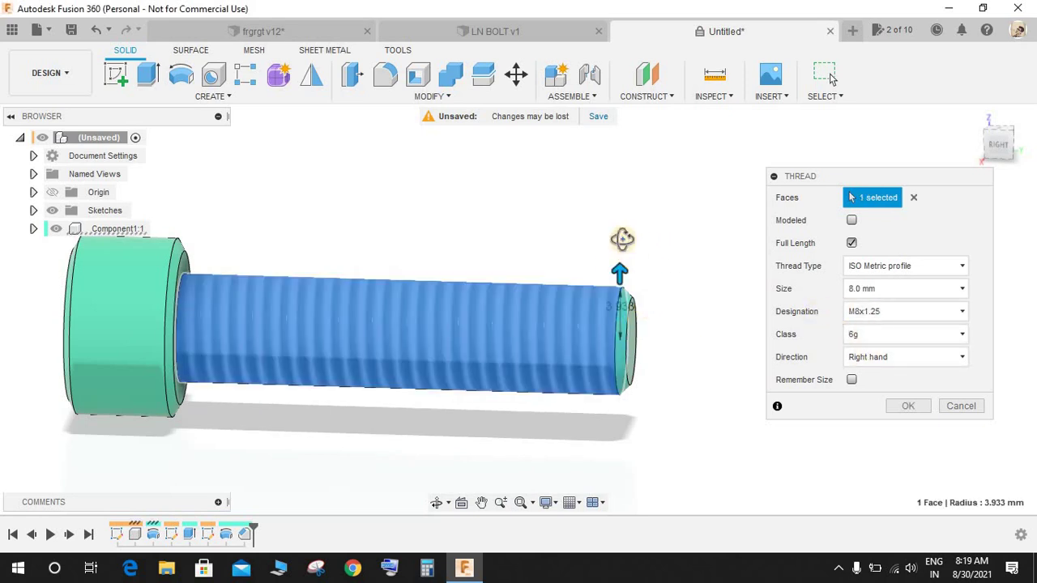
{"action": "middle_click_drag", "start_coordinate": [622, 238], "coordinate": [492, 313], "text": "shift"}
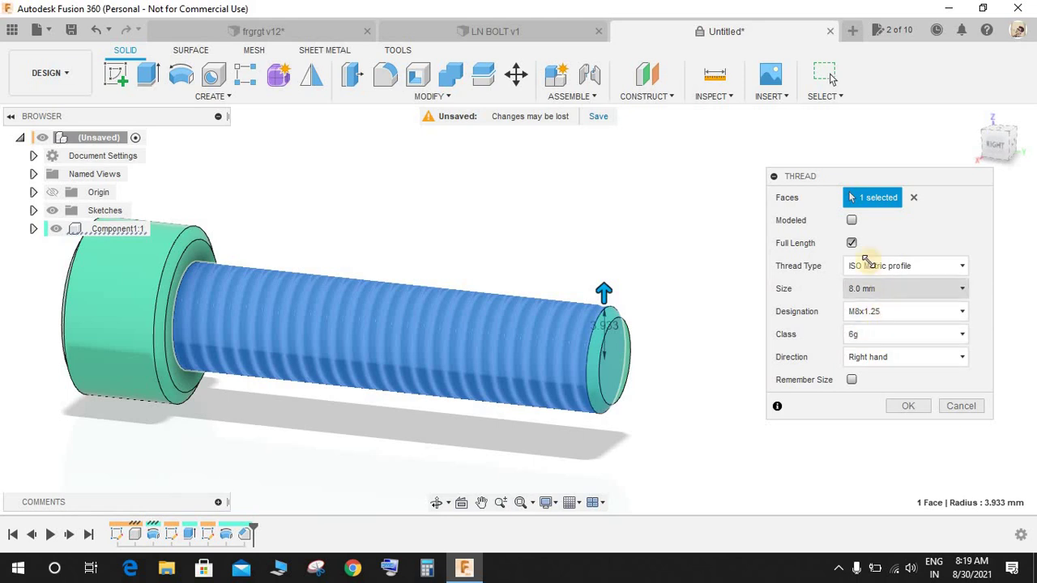
{"action": "left_click", "coordinate": [851, 219]}
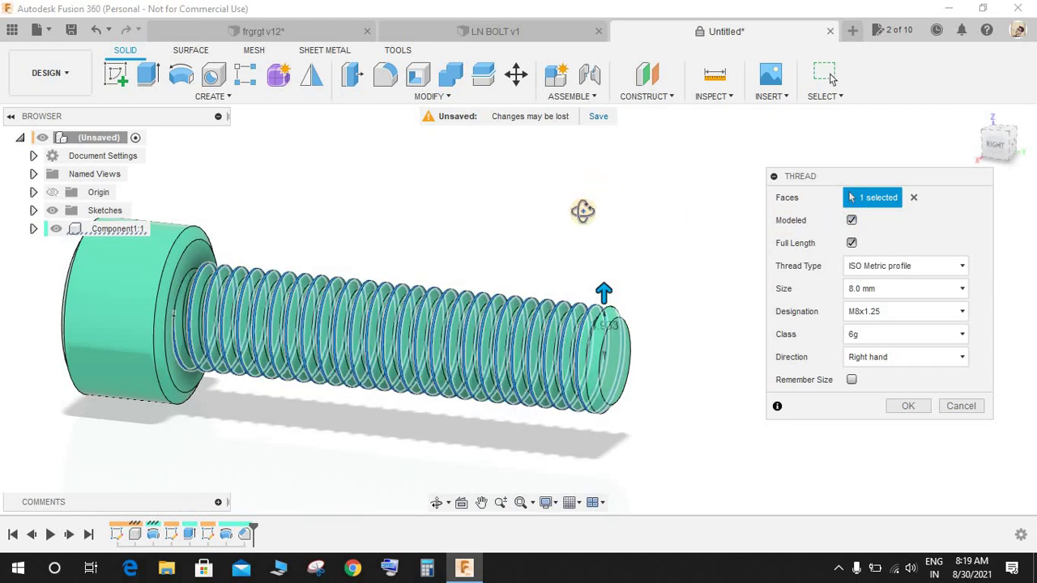
{"action": "middle_click_drag", "start_coordinate": [583, 212], "coordinate": [856, 245], "text": "shift"}
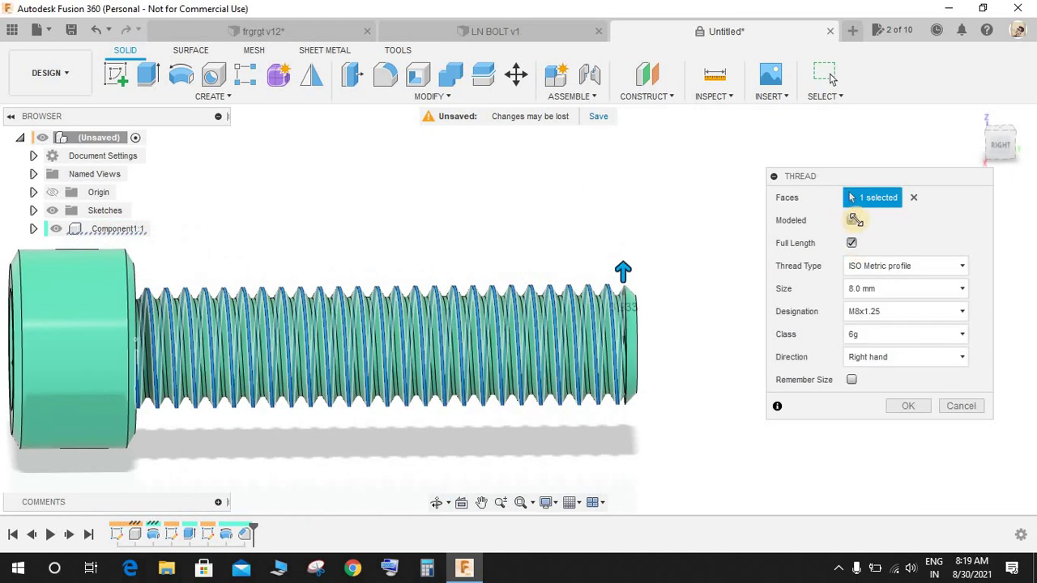
{"action": "left_click", "coordinate": [853, 218]}
{"action": "middle_click_drag", "start_coordinate": [648, 213], "coordinate": [629, 220], "text": "shift"}
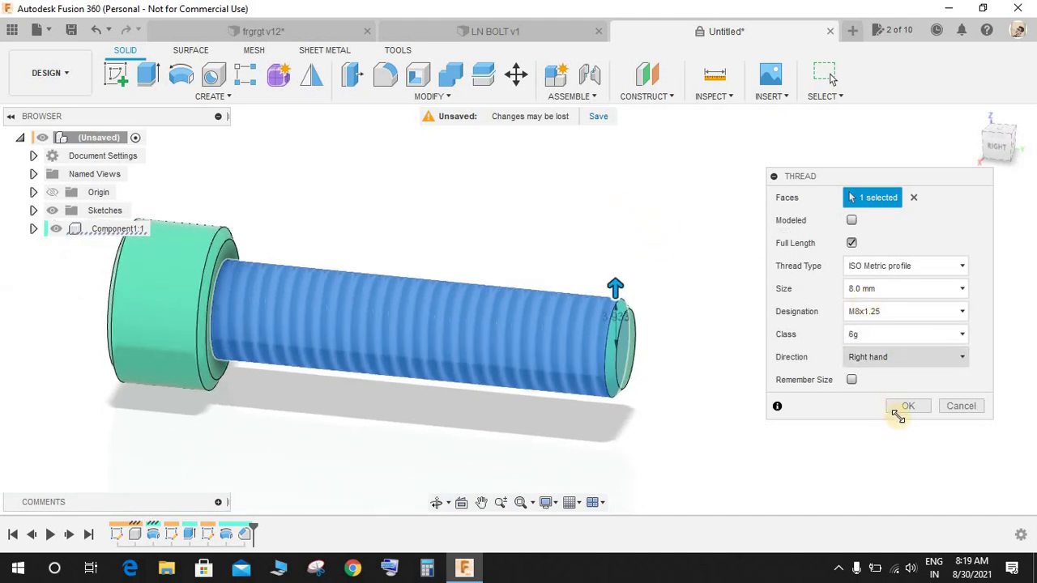
{"action": "middle_click_drag", "start_coordinate": [400, 298], "coordinate": [426, 305], "text": "shift"}
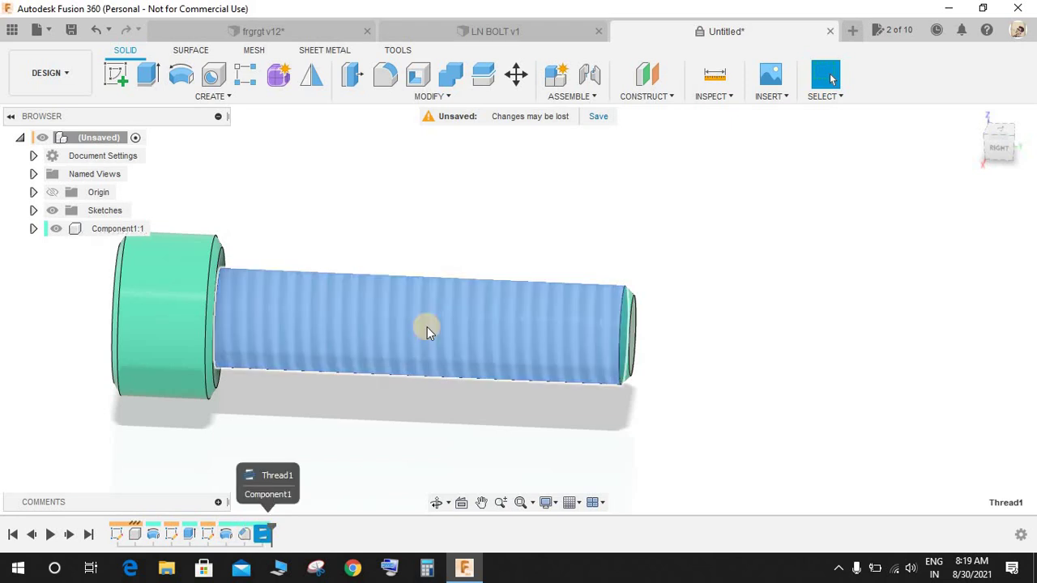
{"action": "middle_click_drag", "start_coordinate": [416, 400], "coordinate": [409, 397], "text": "shift"}
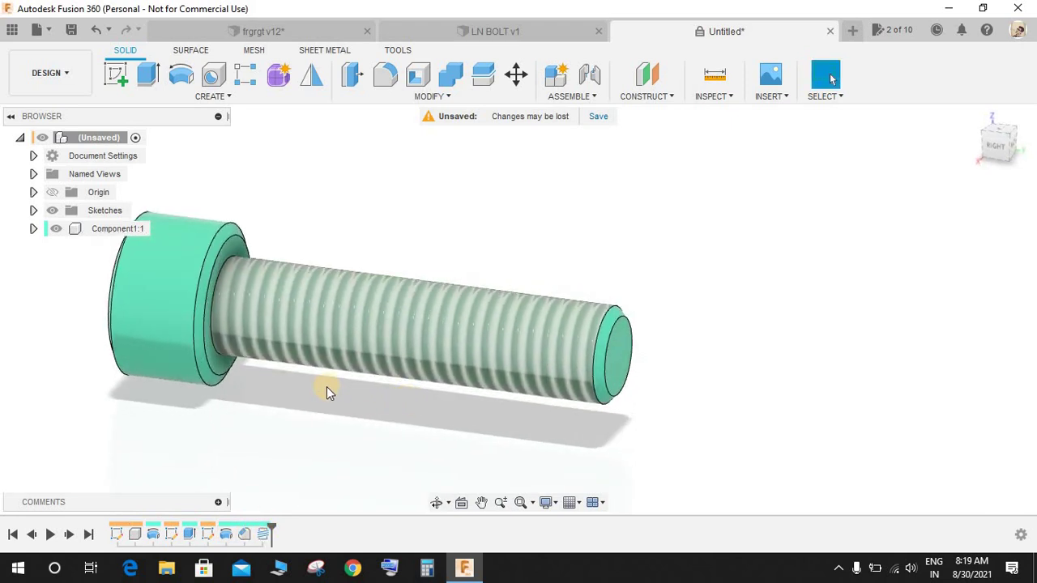
{"action": "middle_click_drag", "start_coordinate": [330, 389], "coordinate": [472, 410]}
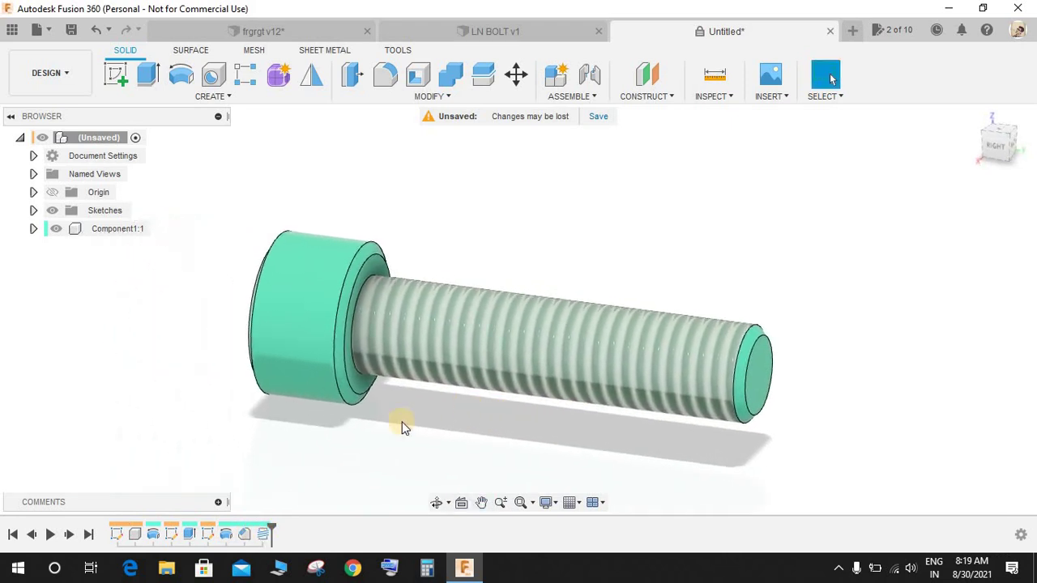
Step: Edit the shank thread to use modeled geometry and a partial length of 29 mm instead of full length
{"action": "right_click", "coordinate": [262, 541]}
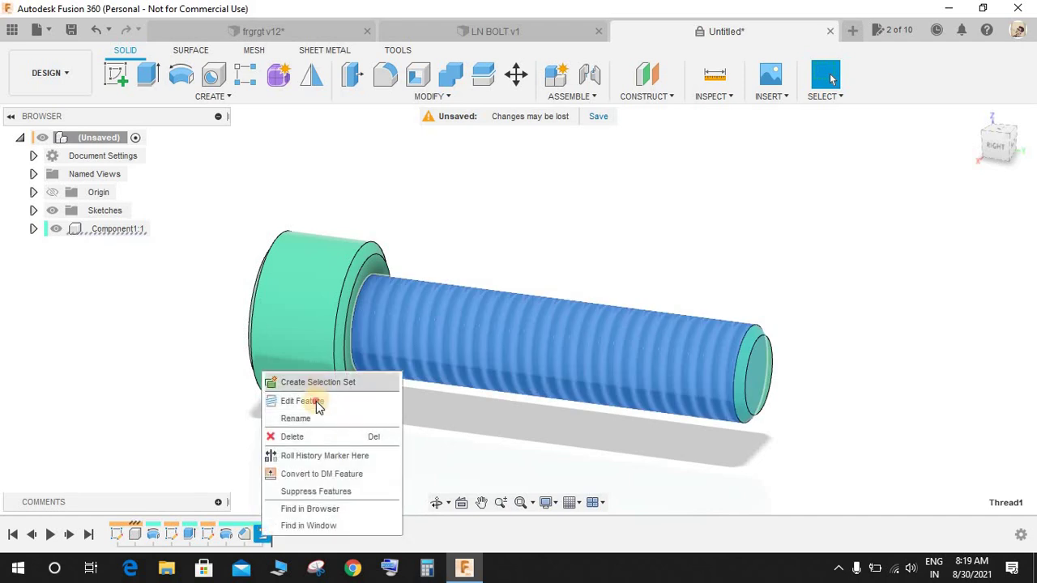
{"action": "left_click", "coordinate": [315, 401]}
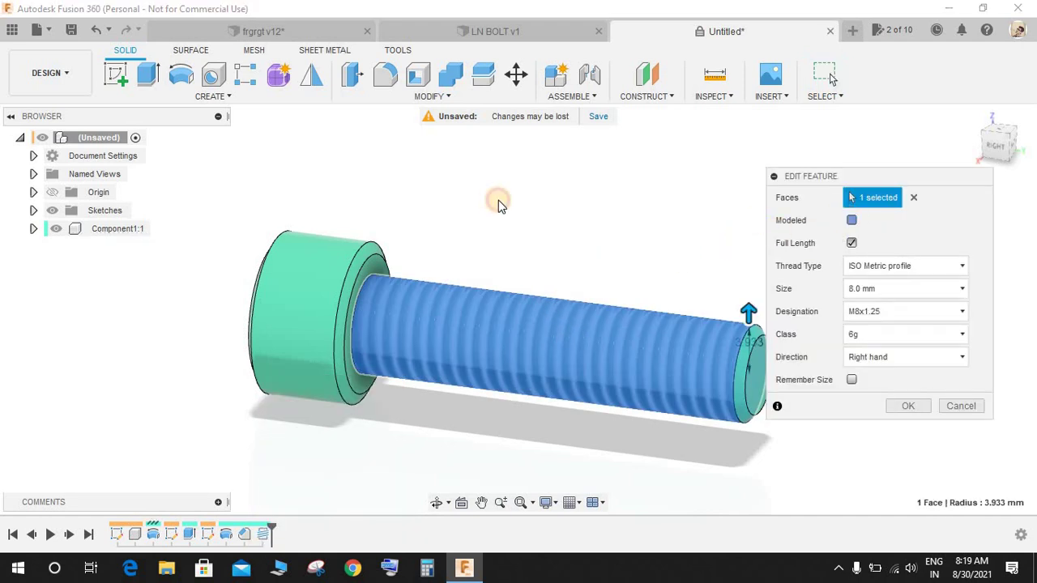
{"action": "middle_click_drag", "start_coordinate": [521, 206], "coordinate": [604, 197], "text": "shift"}
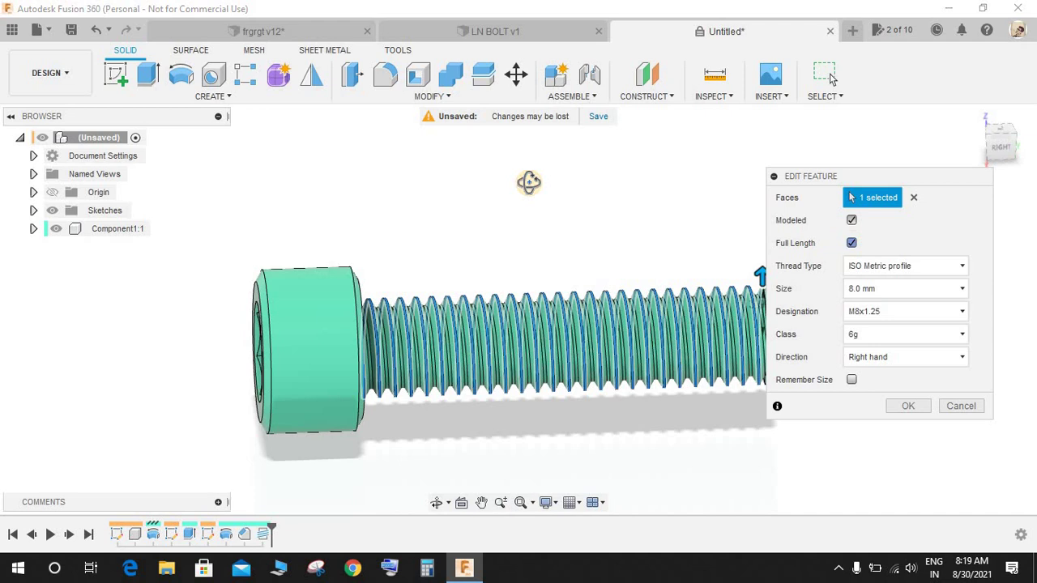
{"action": "left_click", "coordinate": [851, 242]}
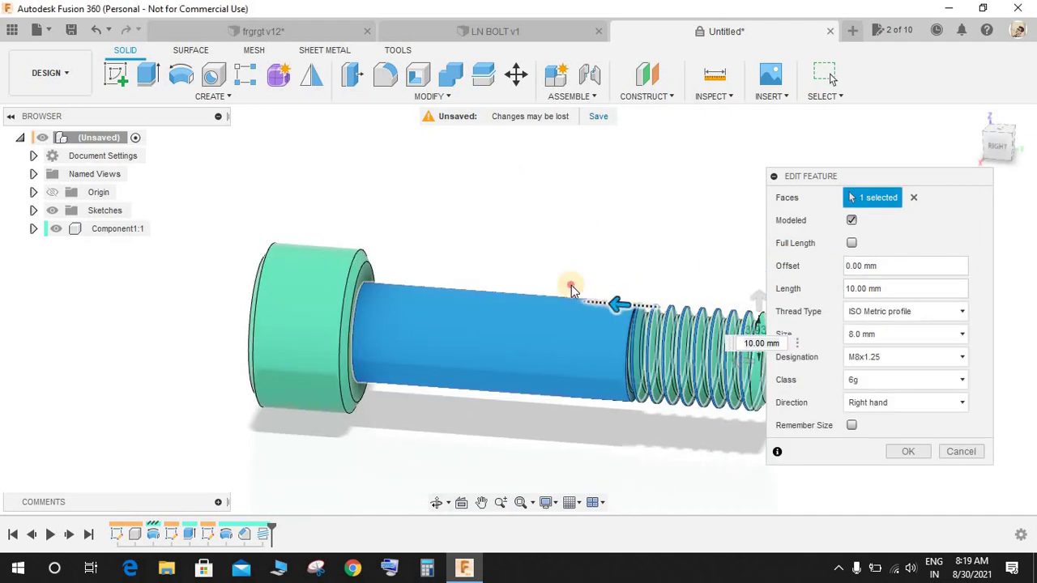
{"action": "left_click_drag", "start_coordinate": [572, 285], "coordinate": [506, 288]}
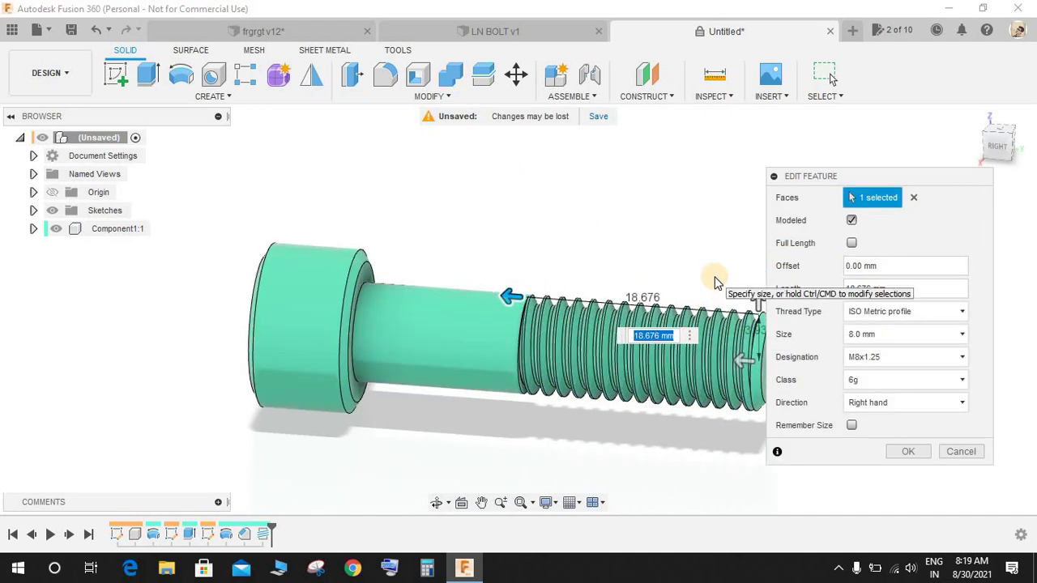
{"action": "left_click", "coordinate": [903, 451]}
{"action": "middle_click_drag", "start_coordinate": [471, 422], "coordinate": [454, 486], "text": "shift"}
{"action": "right_click", "coordinate": [261, 533]}
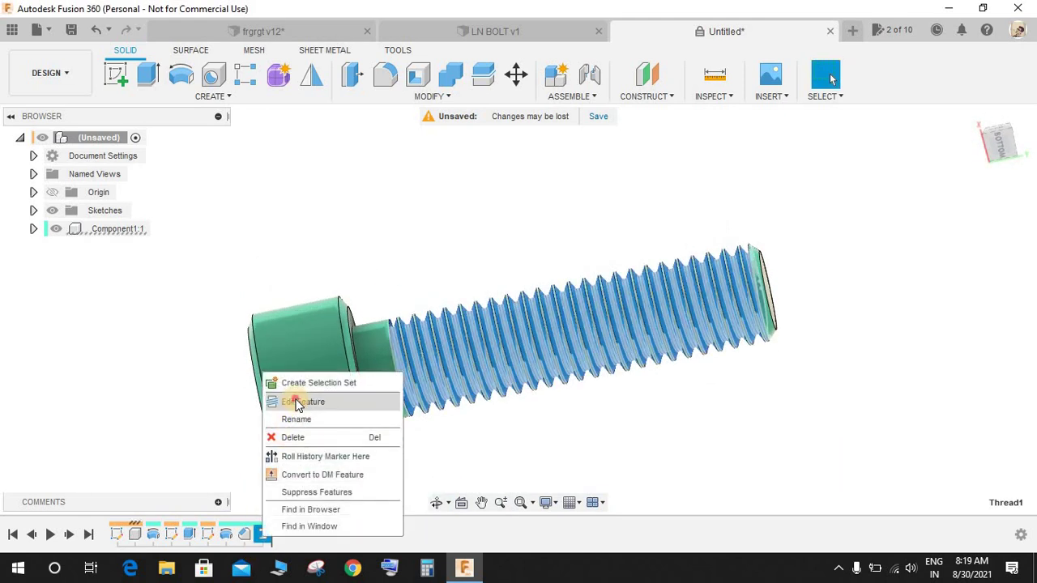
{"action": "left_click", "coordinate": [302, 402]}
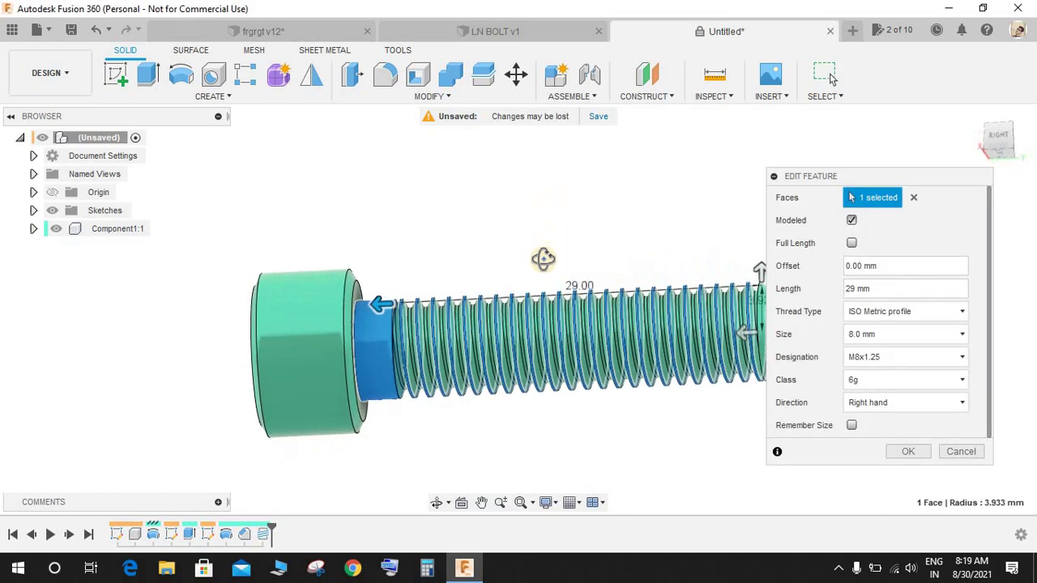
{"action": "scroll", "coordinate": [564, 288], "scroll_direction": "up", "scroll_amount": 3}
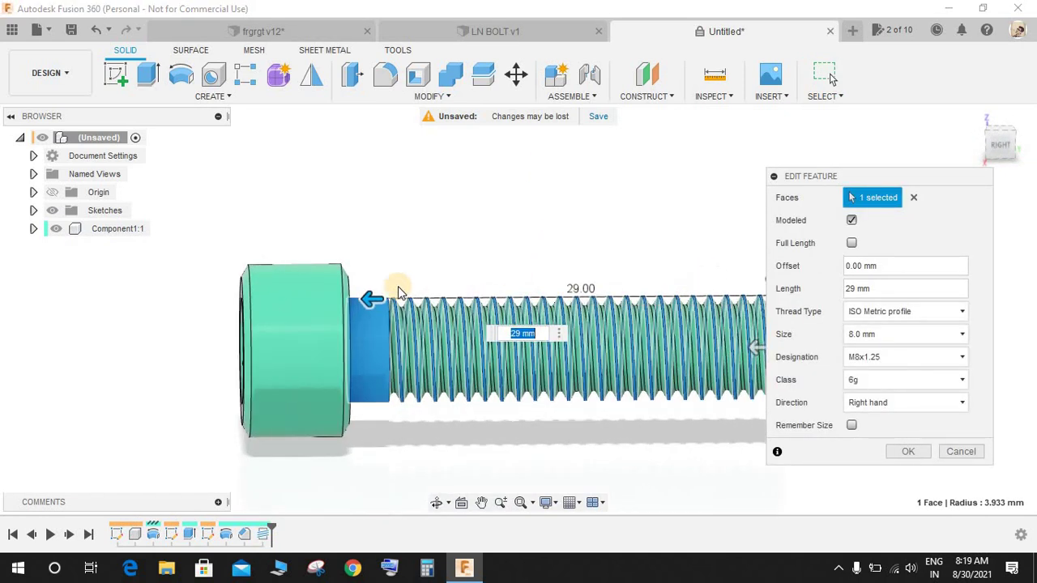
{"action": "left_click_drag", "start_coordinate": [369, 300], "coordinate": [348, 291]}
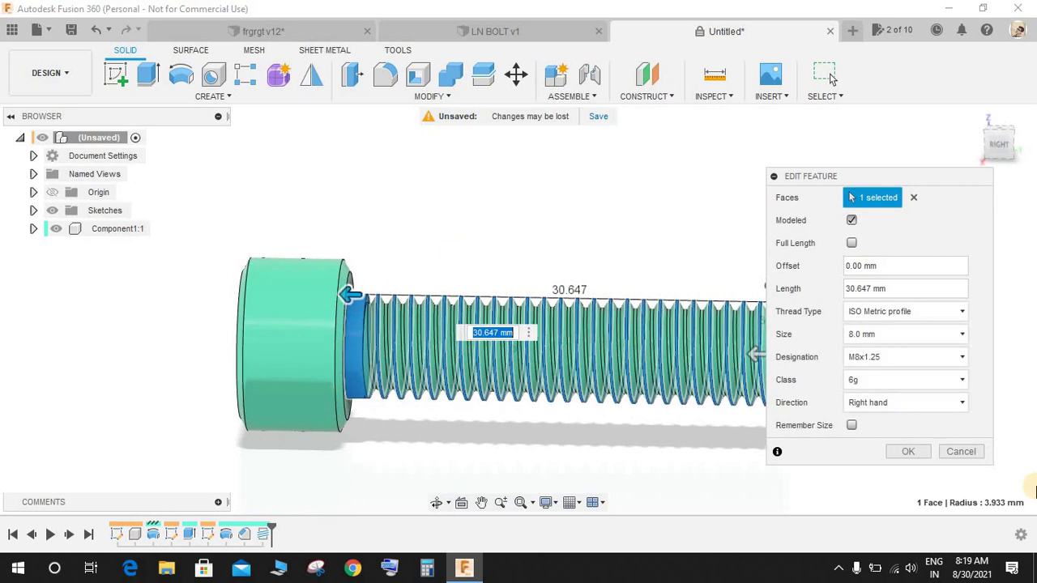
{"action": "left_click", "coordinate": [962, 452]}
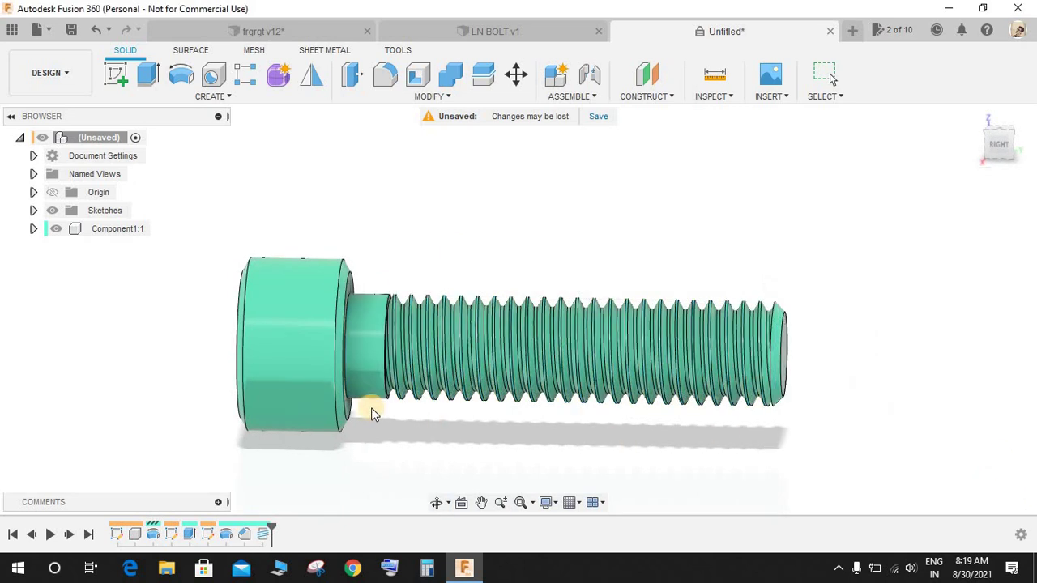
Step: Reopen the bolt's first profile sketch and dimension the shank's upper line from the head's underside to the free end
{"action": "right_click", "coordinate": [117, 534]}
{"action": "left_click", "coordinate": [165, 381]}
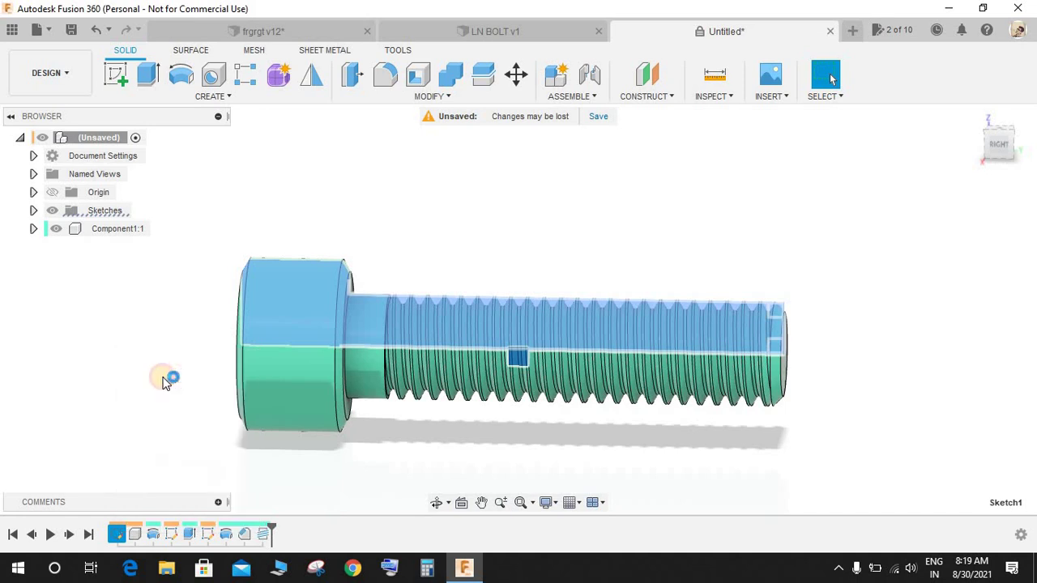
{"action": "key", "text": "d"}
{"action": "left_click", "coordinate": [427, 295]}
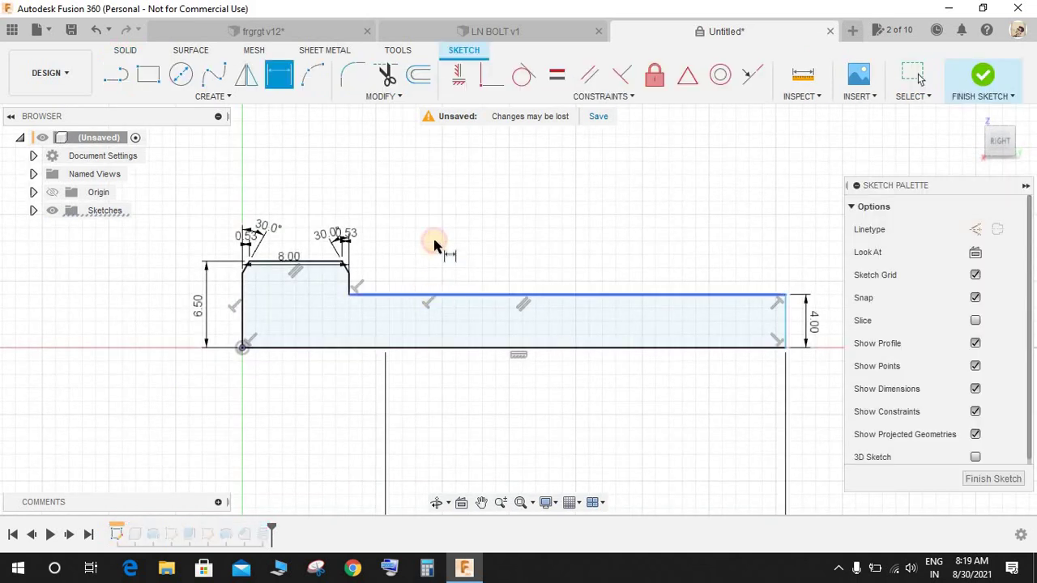
{"action": "left_click", "coordinate": [449, 207]}
{"action": "scroll", "coordinate": [485, 231], "scroll_direction": "down", "scroll_amount": 2}
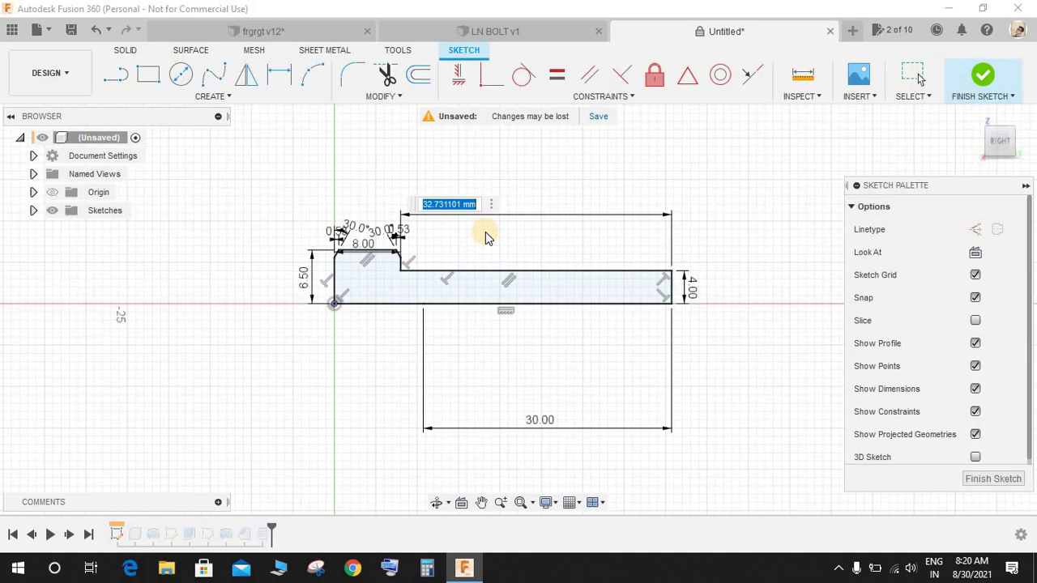
{"action": "scroll", "coordinate": [485, 231], "scroll_direction": "up", "scroll_amount": 1}
{"action": "key", "text": "Return"}
Step: Delete the 30 mm dimension below the profile, set the shank's upper line length to 30 mm and finish the sketch
{"action": "left_click", "coordinate": [551, 438]}
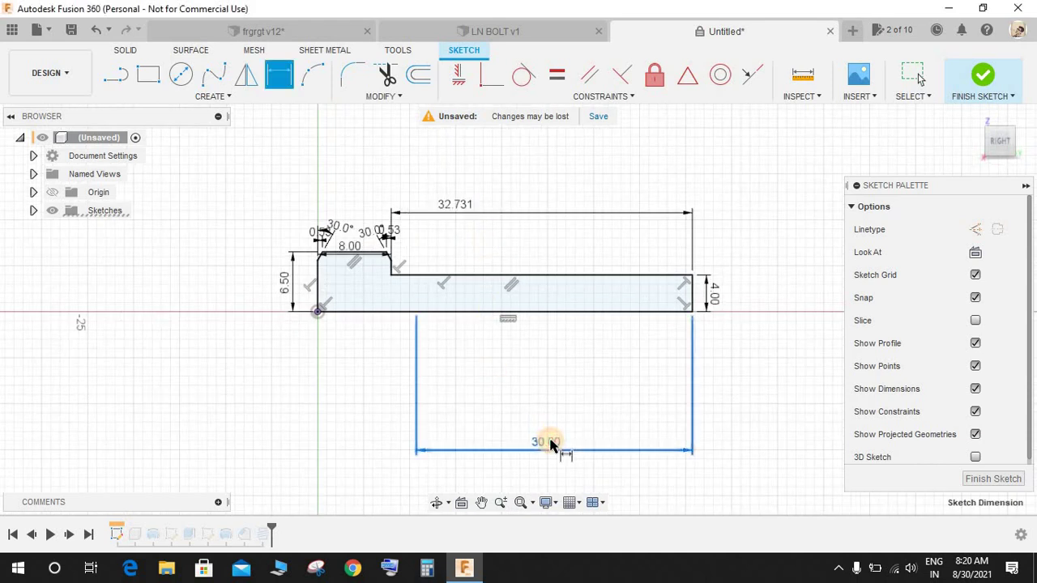
{"action": "key", "text": "Delete"}
{"action": "double_click", "coordinate": [461, 209]}
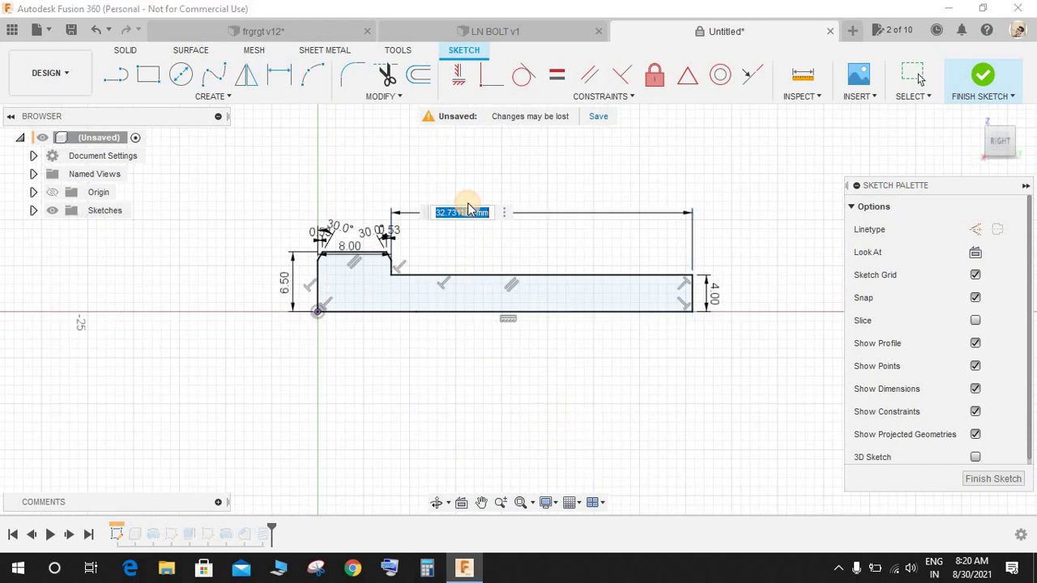
{"action": "type", "text": "30"}
{"action": "key", "text": "Return"}
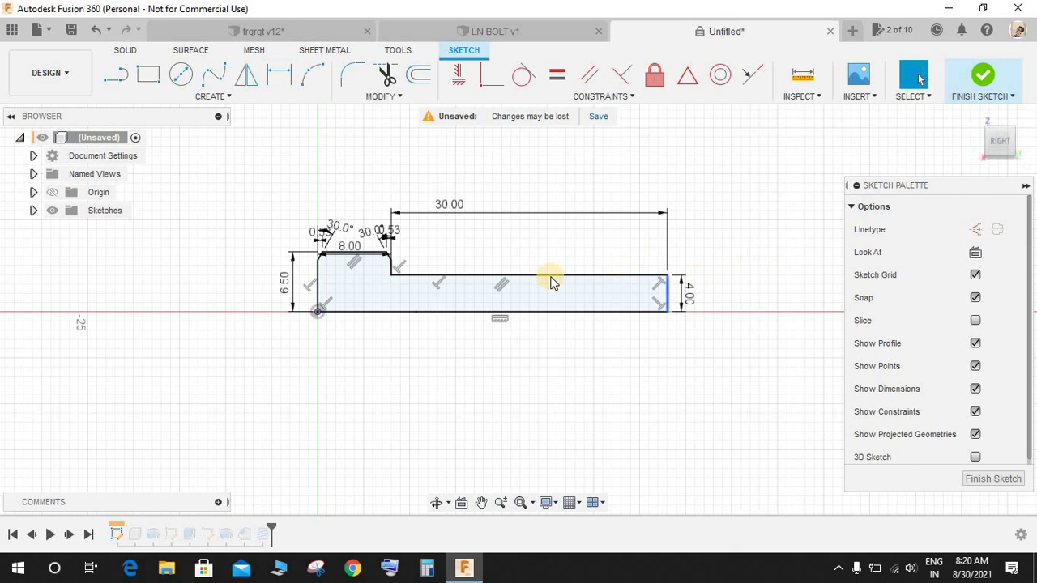
{"action": "left_click", "coordinate": [985, 77]}
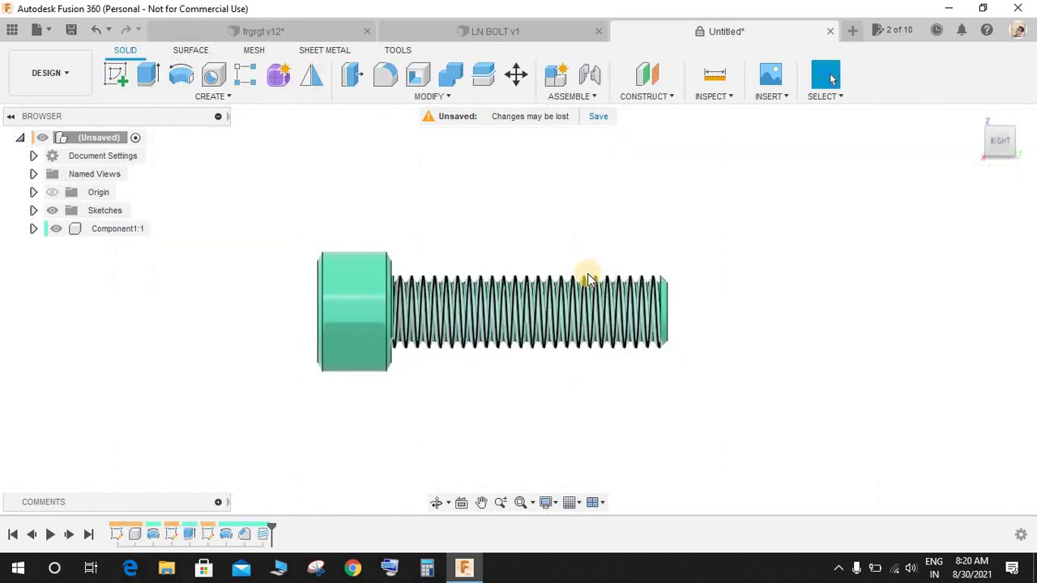
Step: Reopen the thread feature to check its settings on the shortened shank, accept them and inspect the bolt
{"action": "right_click", "coordinate": [265, 533]}
{"action": "left_click", "coordinate": [306, 396]}
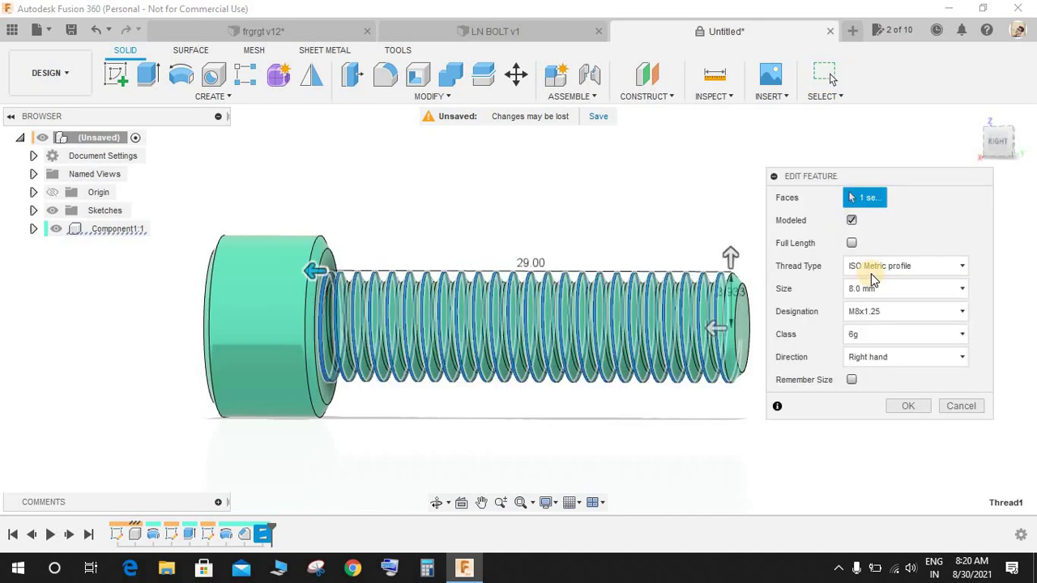
{"action": "left_click", "coordinate": [901, 456]}
{"action": "middle_click_drag", "start_coordinate": [455, 280], "coordinate": [621, 373], "text": "shift"}
{"action": "scroll", "coordinate": [627, 371], "scroll_direction": "up", "scroll_amount": 2}
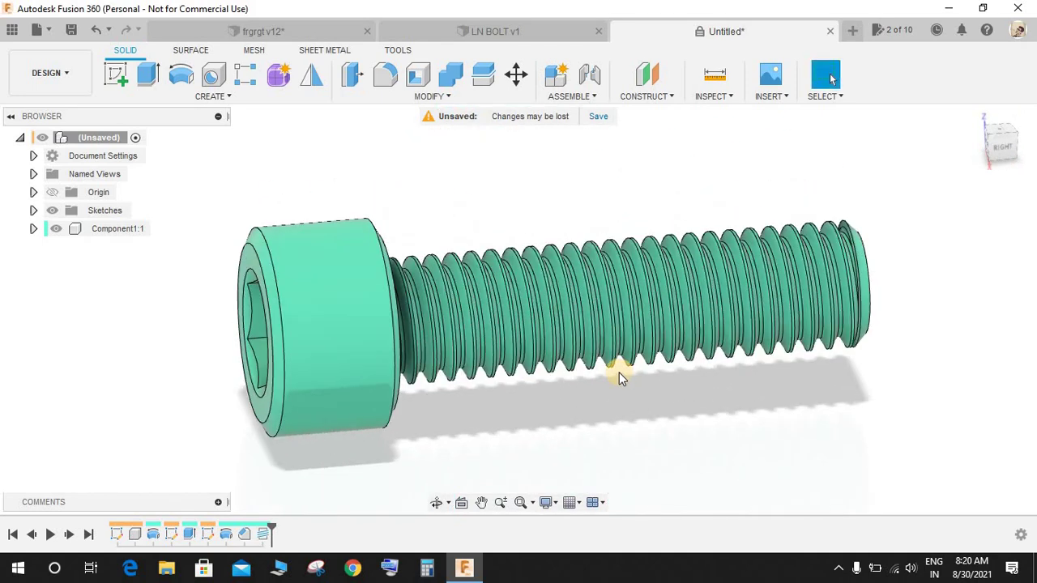